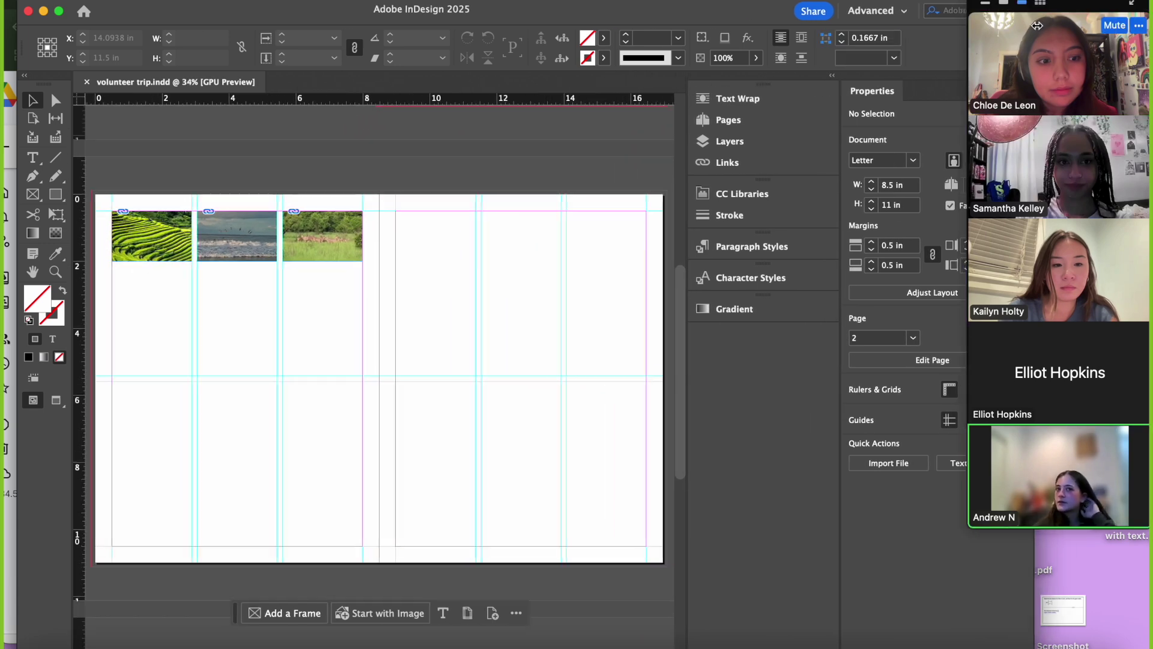
- Draw a rectangle about 7.38 by 3.03 in below the three photos on the left page and fill it black
scroll(491, 283, "down", 3)
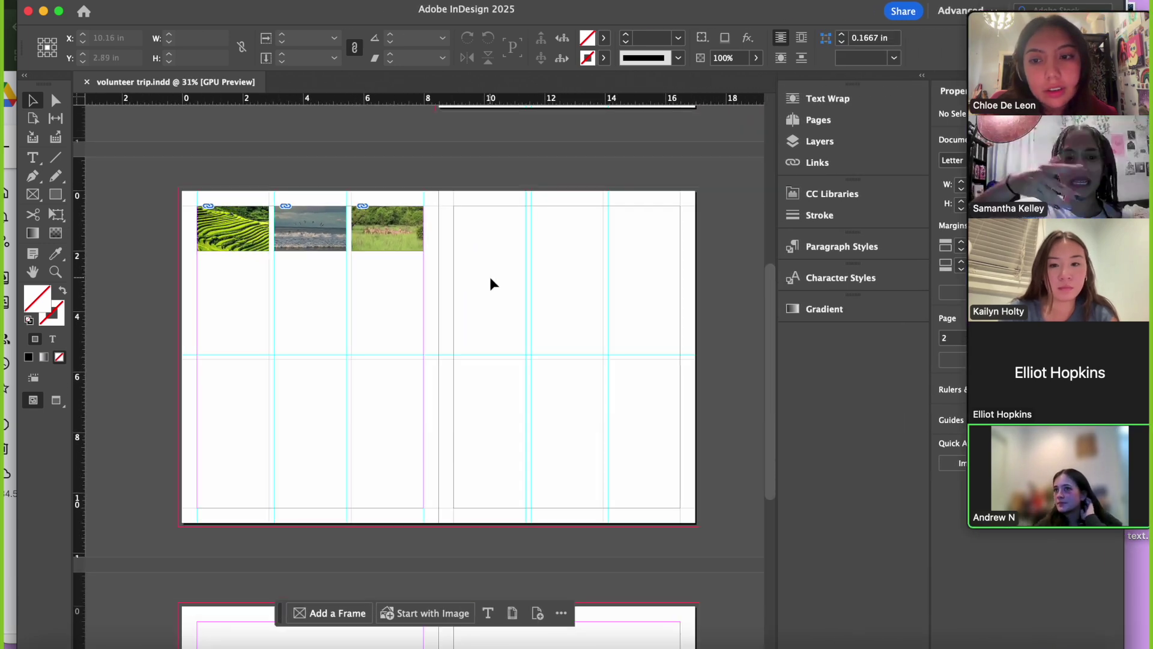
scroll(335, 296, "up", 3)
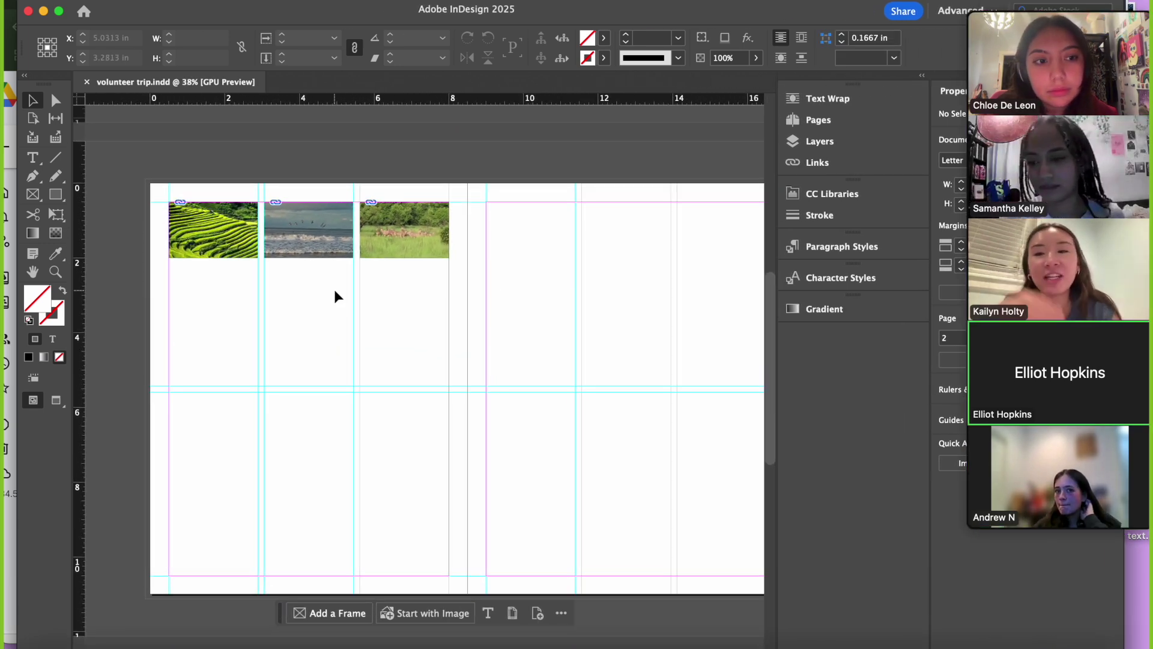
scroll(337, 292, "up", 1)
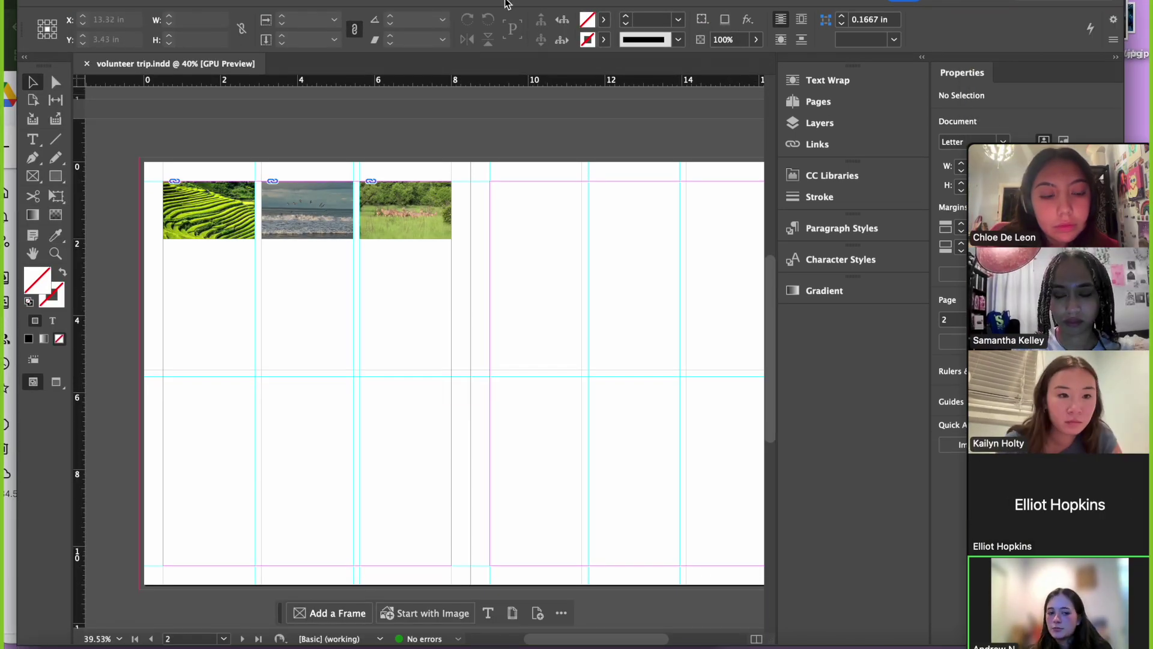
scroll(659, 300, "down", 3)
scroll(655, 371, "up", 3)
left_click_drag(116, 220, 380, 329)
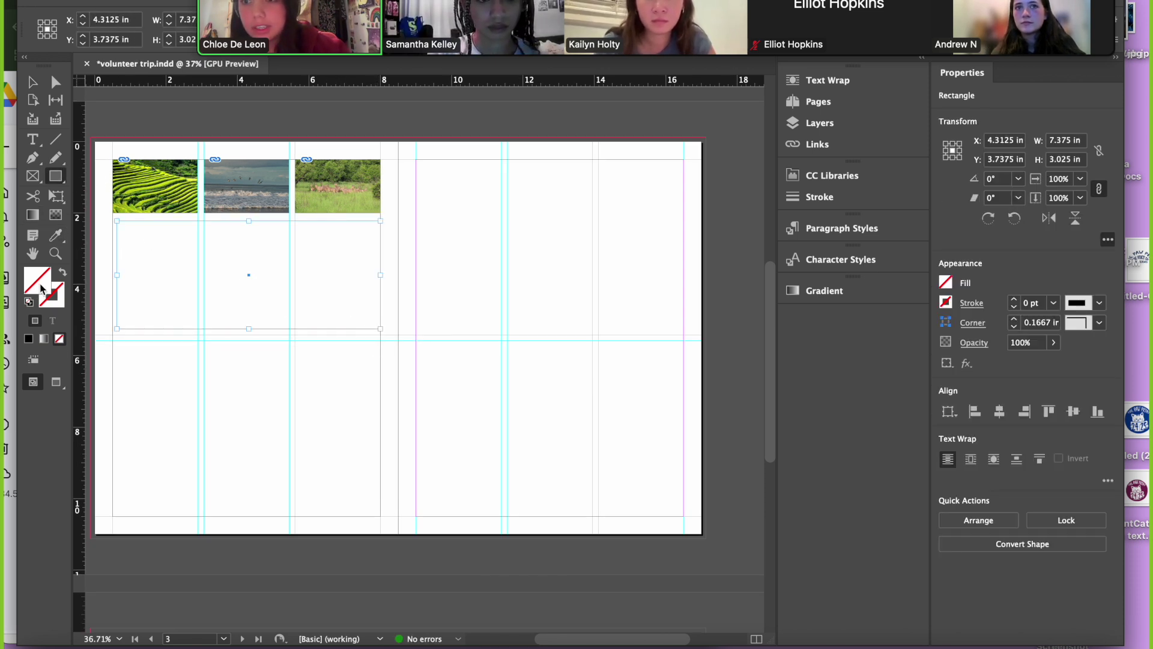
left_click(29, 340)
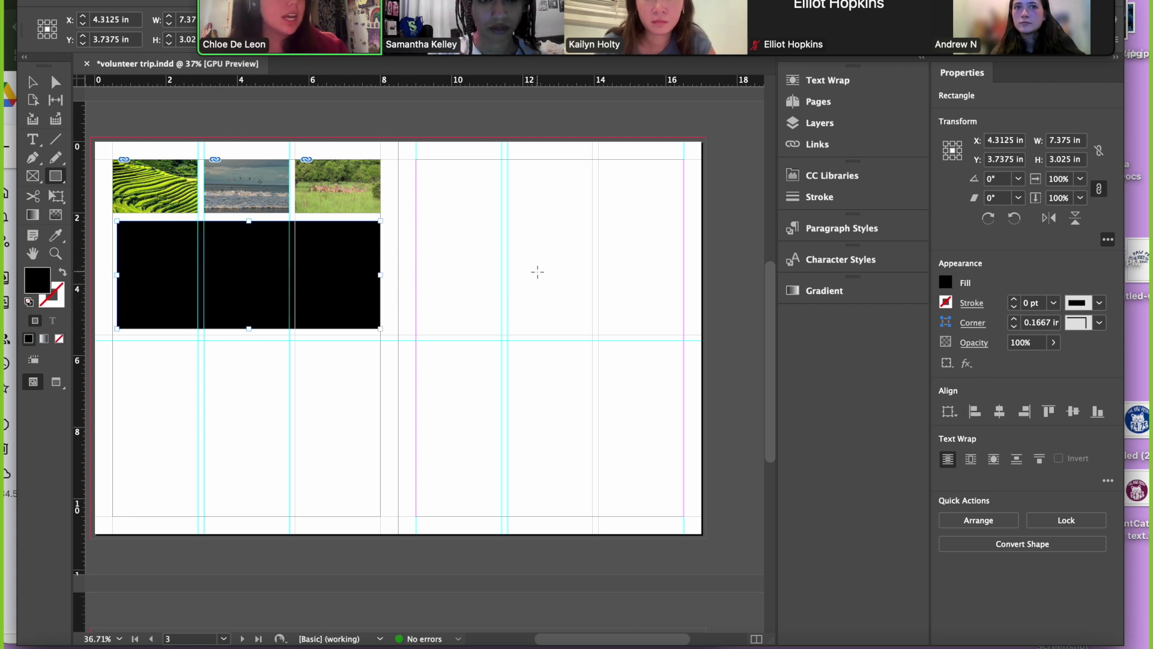
- Switch to Chrome and run a Google image search for "person standing png"
left_click(19, 269)
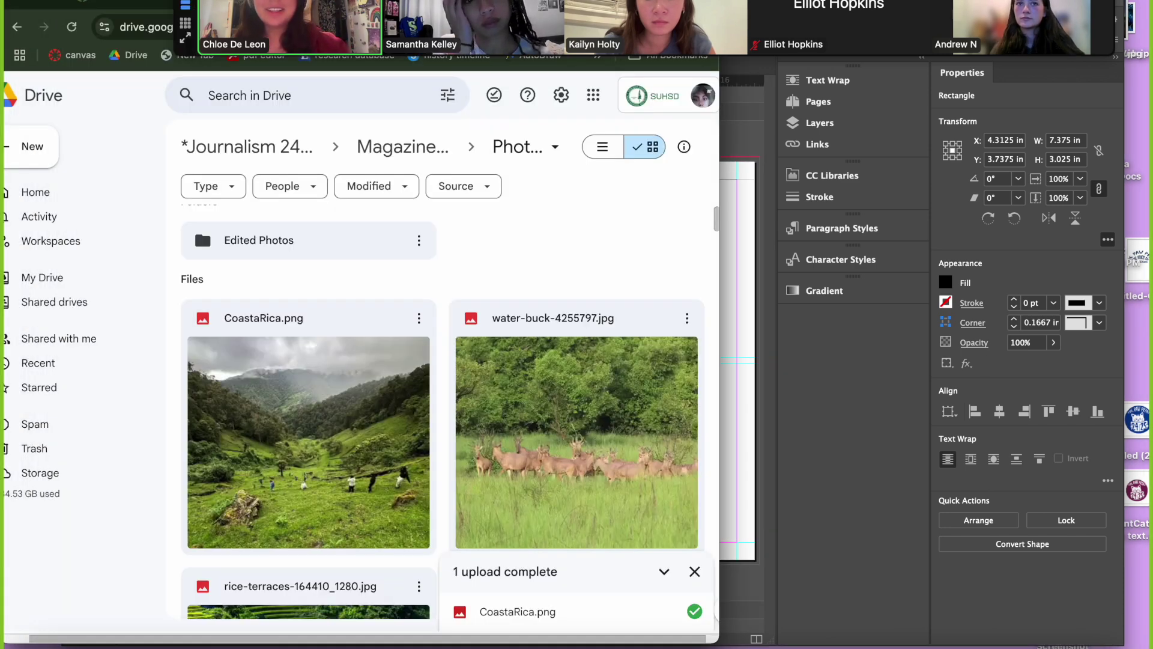
left_click(96, 7)
left_click(142, 26)
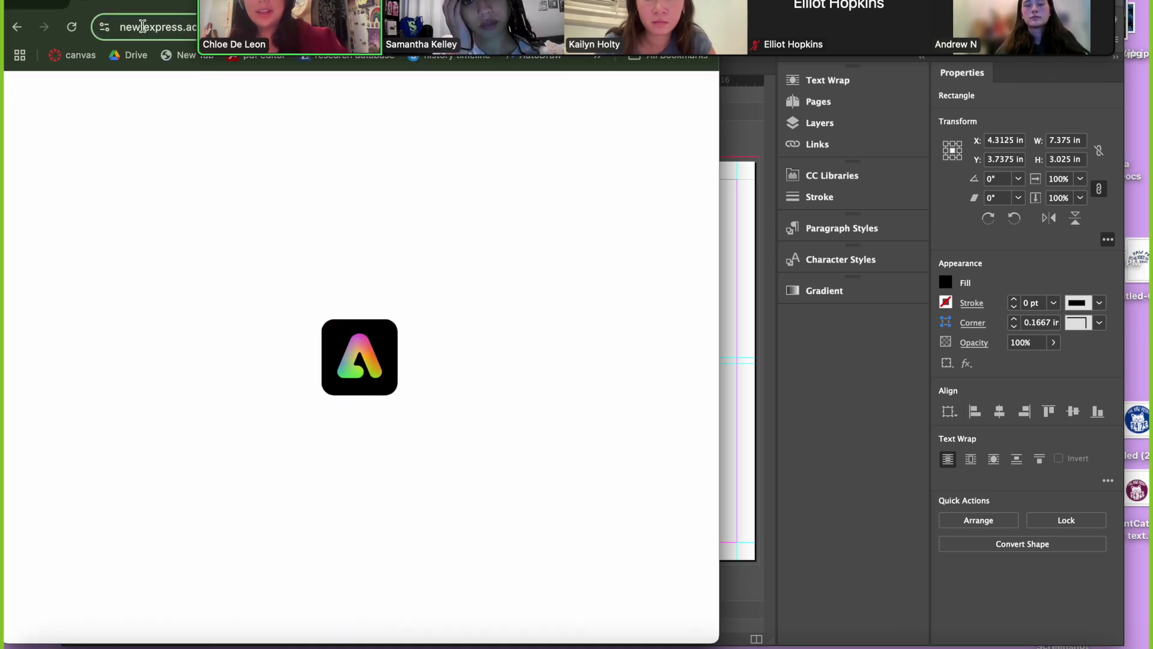
type("person standing png")
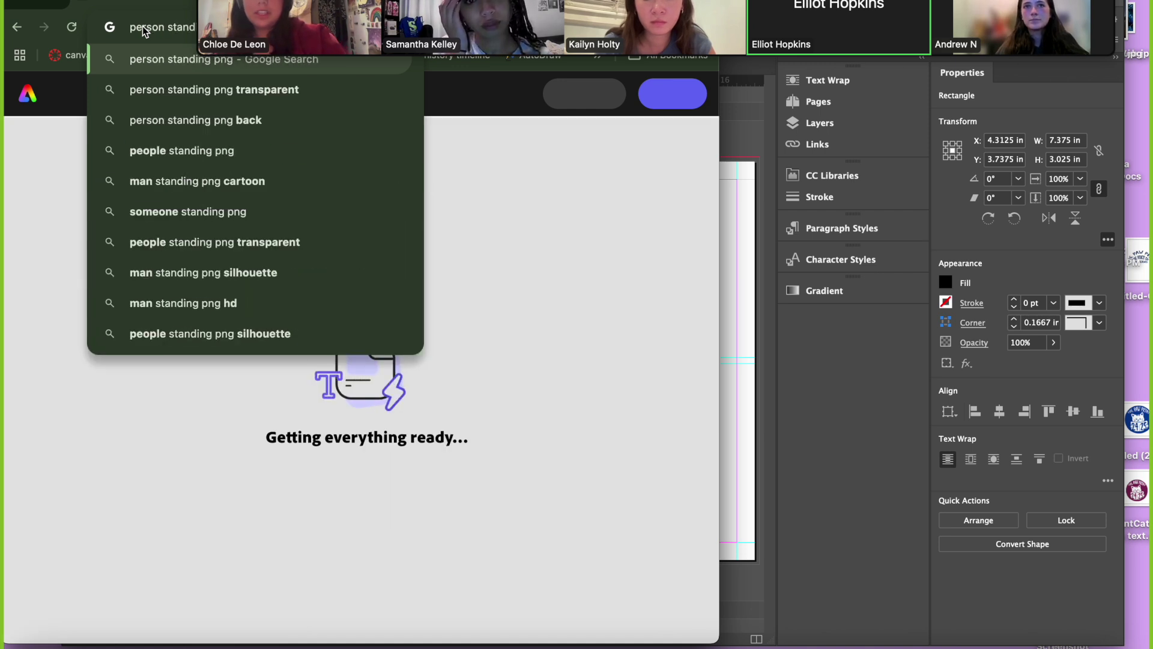
key("Return")
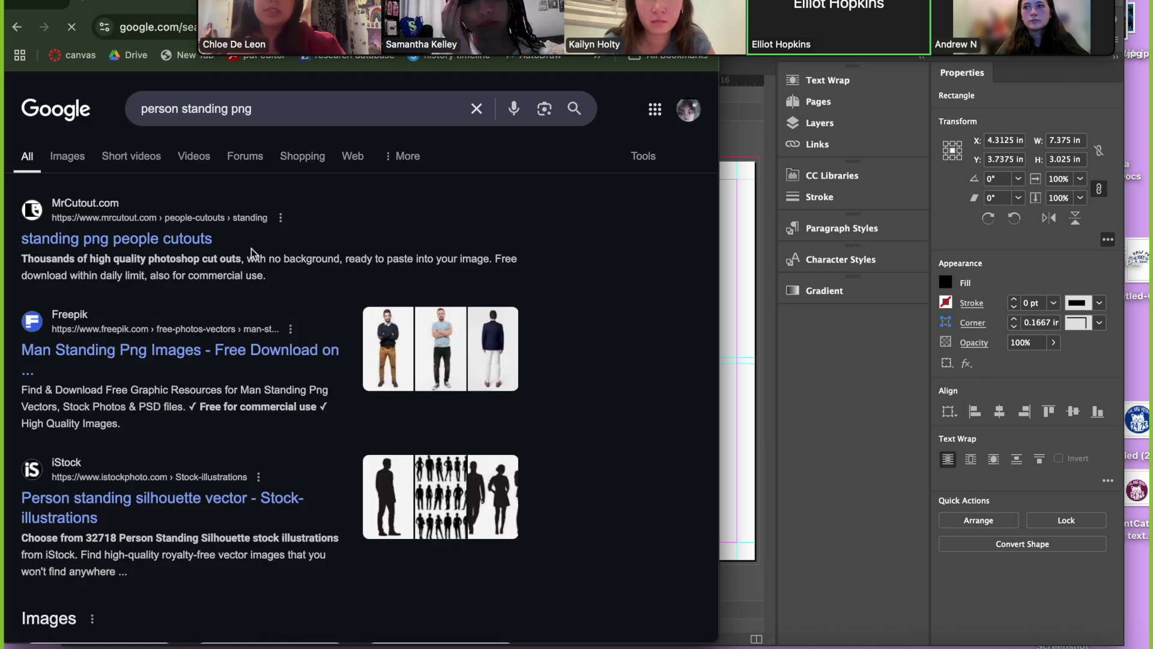
left_click(81, 161)
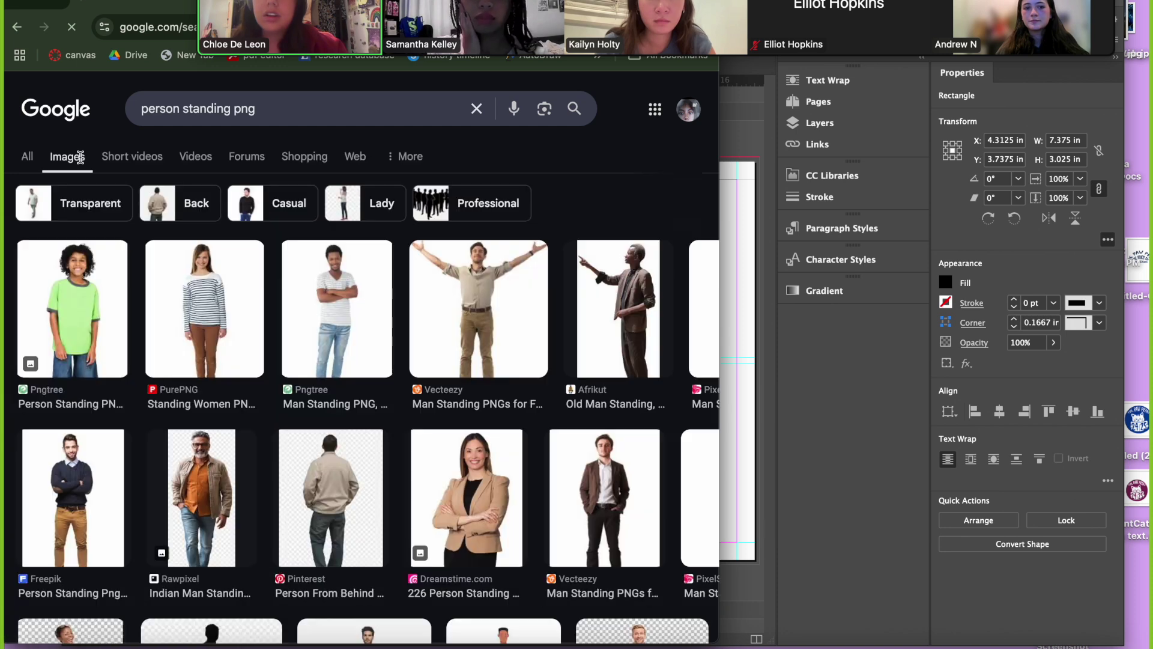
- Save the Pngtree image of the boy in the green shirt to the Desktop as "personStanding"
left_click(204, 284)
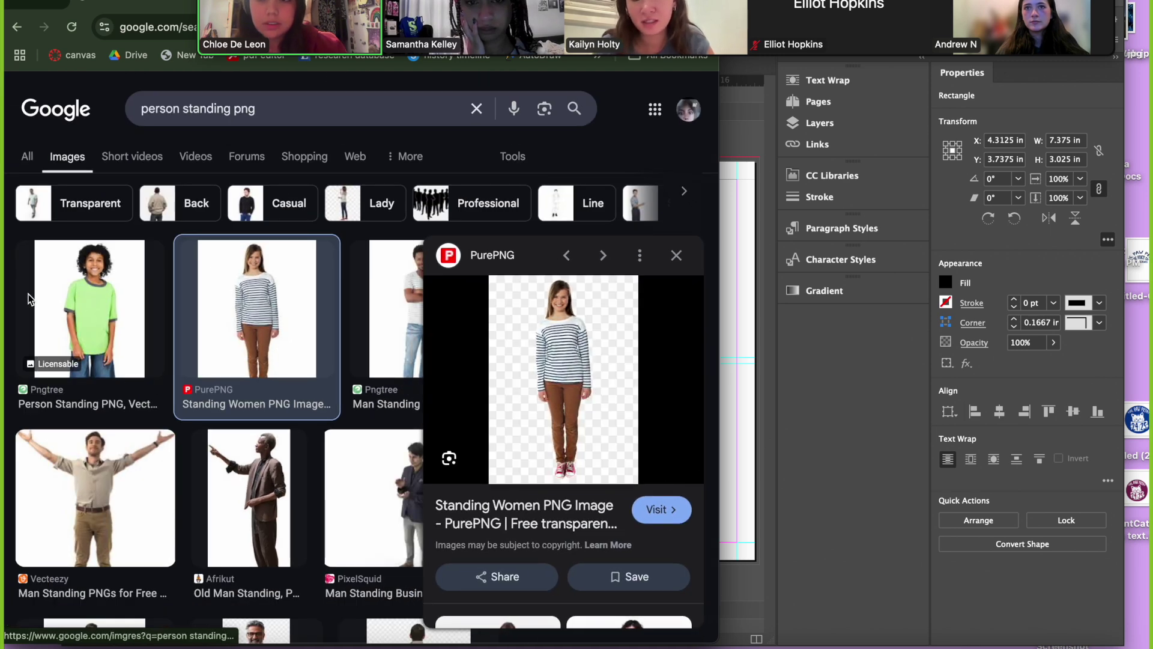
left_click(30, 299)
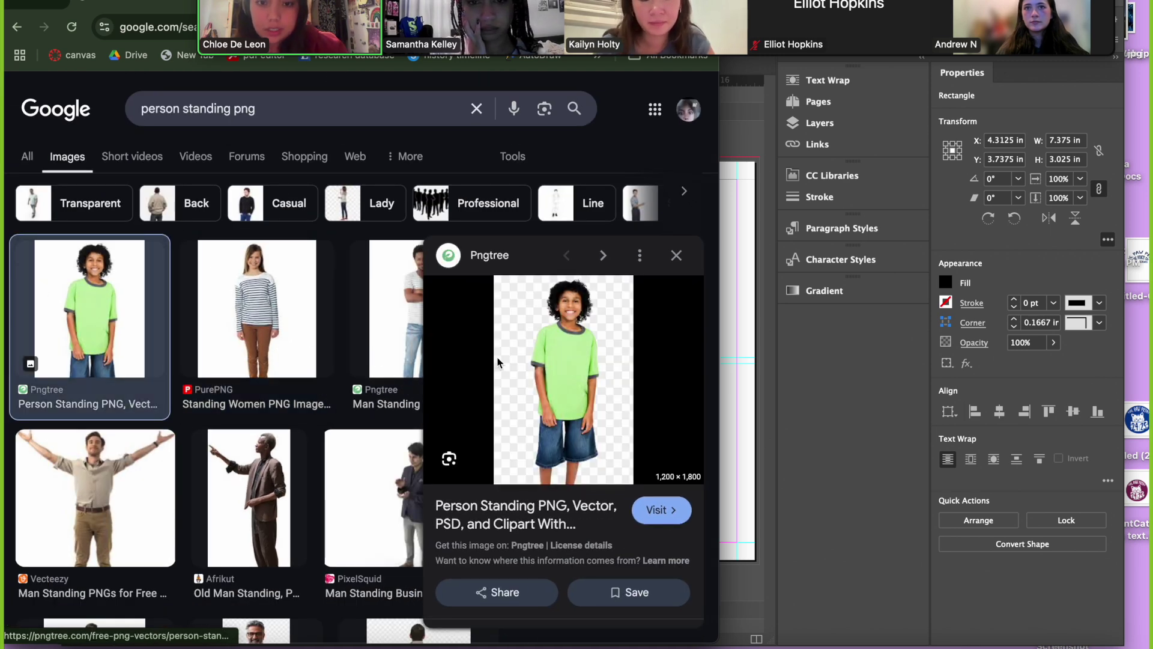
right_click(554, 365)
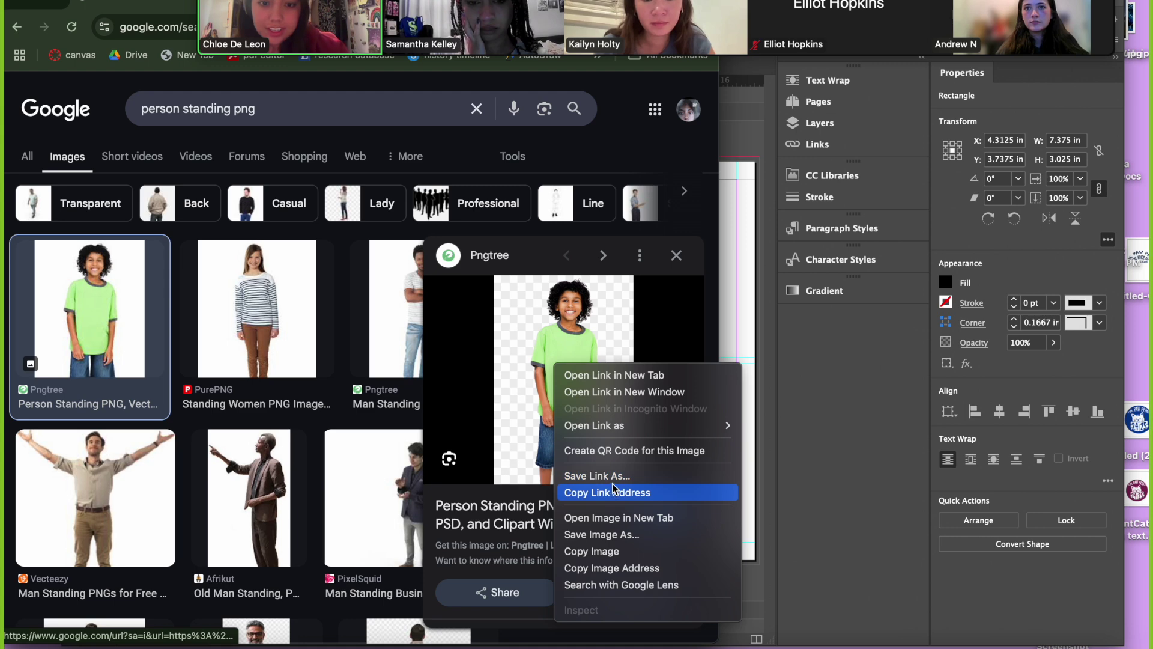
left_click(586, 534)
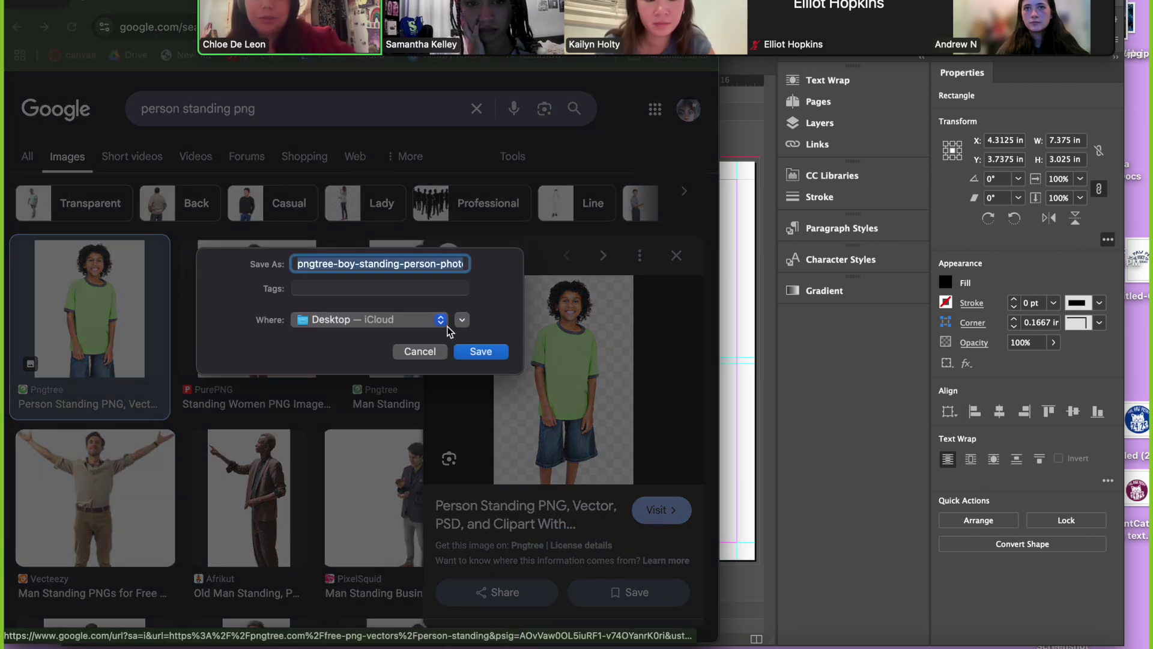
type("personStanding")
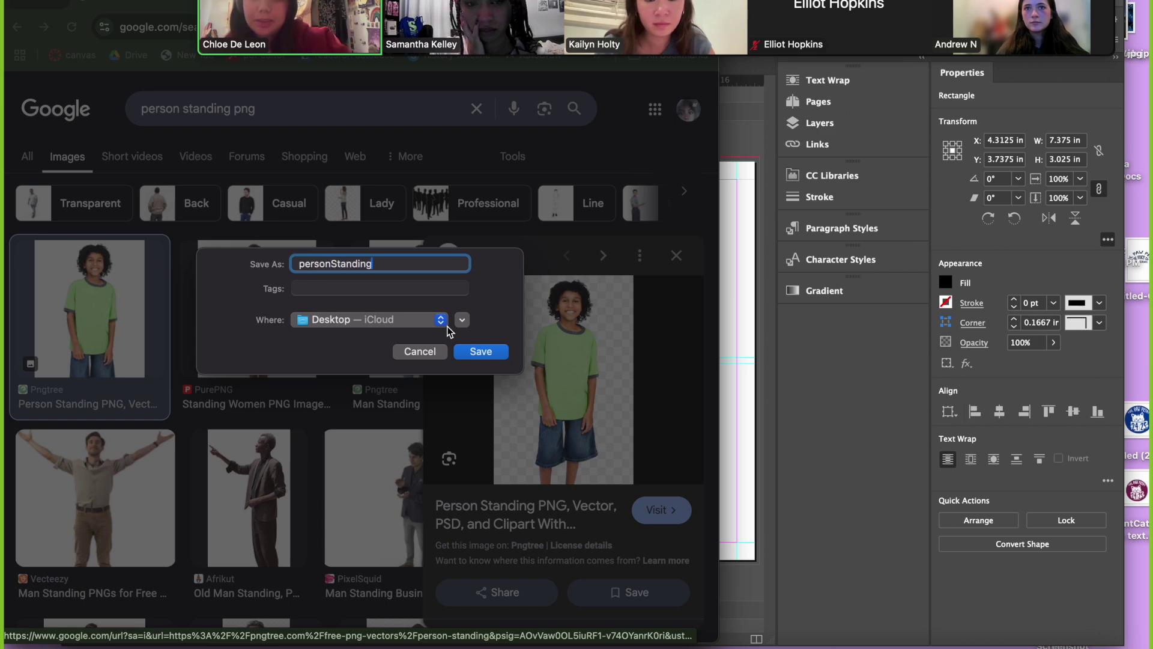
key("Return")
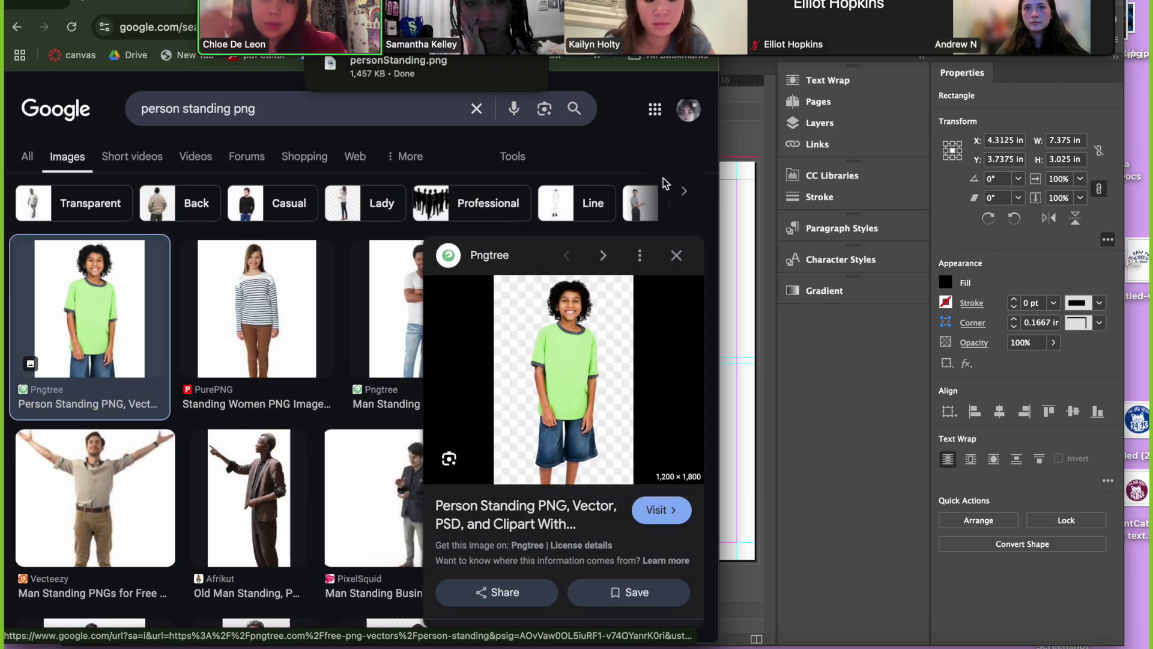
- Return to InDesign and draw an empty graphic frame about 2.56 by 7.05 in on the right page, with Auto-Fit enabled
left_click_drag(521, 22, 415, 137)
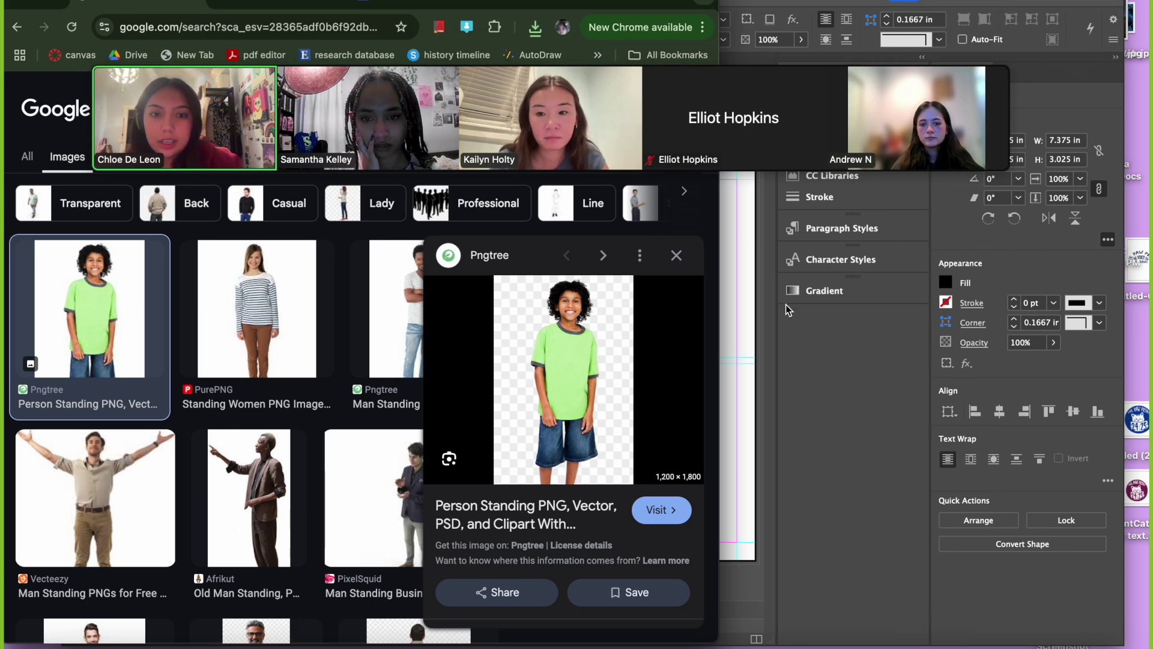
left_click(736, 351)
left_click_drag(586, 278, 651, 503)
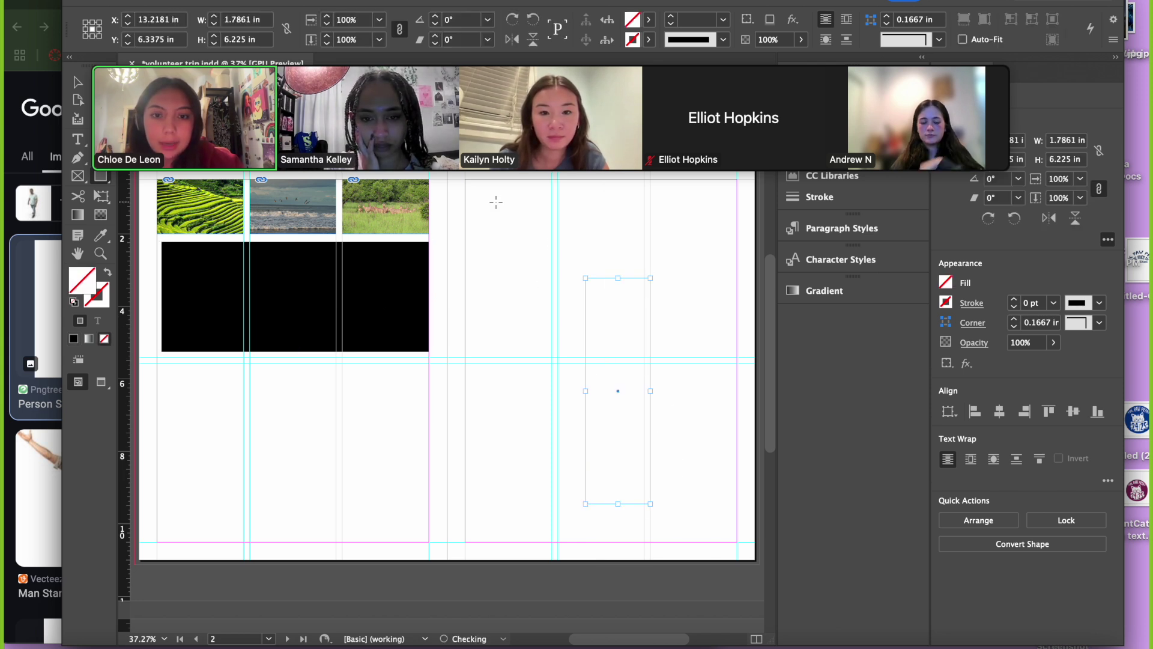
key("super+shift+a")
left_click(77, 175)
left_click_drag(553, 287, 644, 542)
left_click(963, 40)
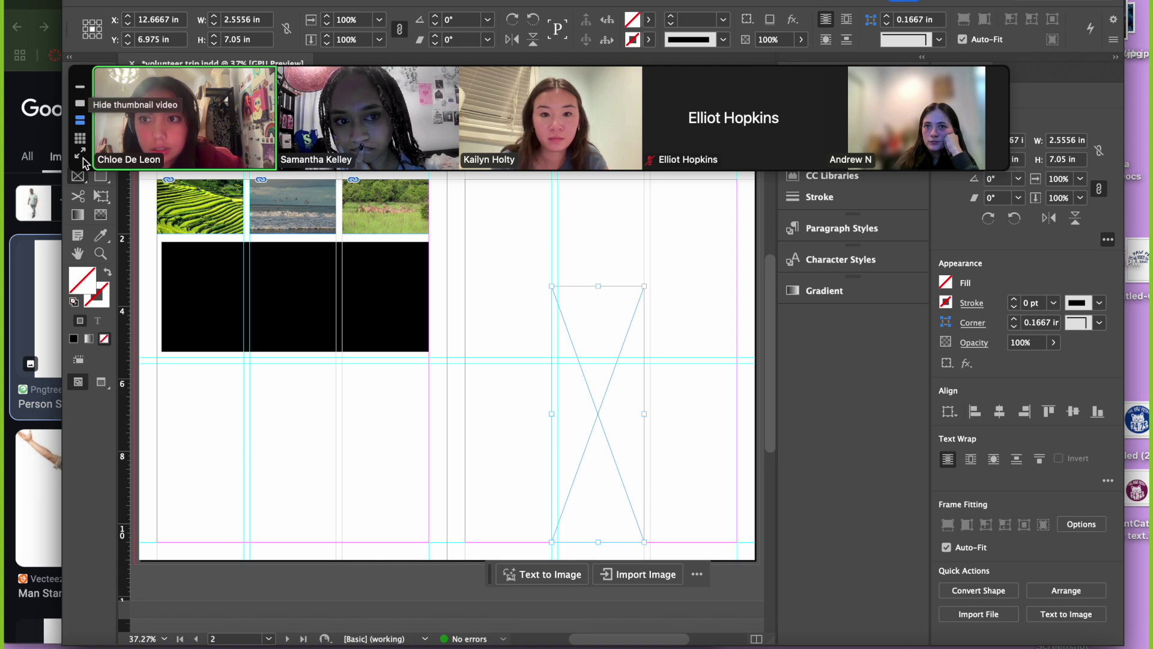
- Minimize the meeting's video window and move it clear of the page layout
left_click_drag(363, 80, 1109, 291)
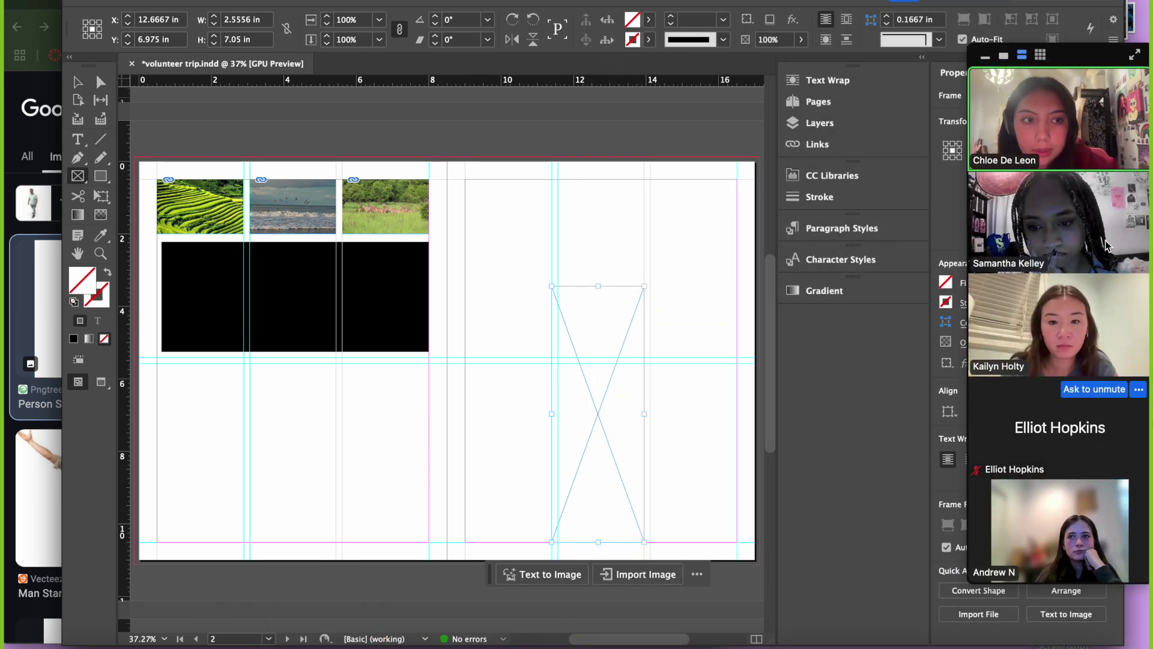
left_click(985, 57)
left_click_drag(1052, 6, 1033, 326)
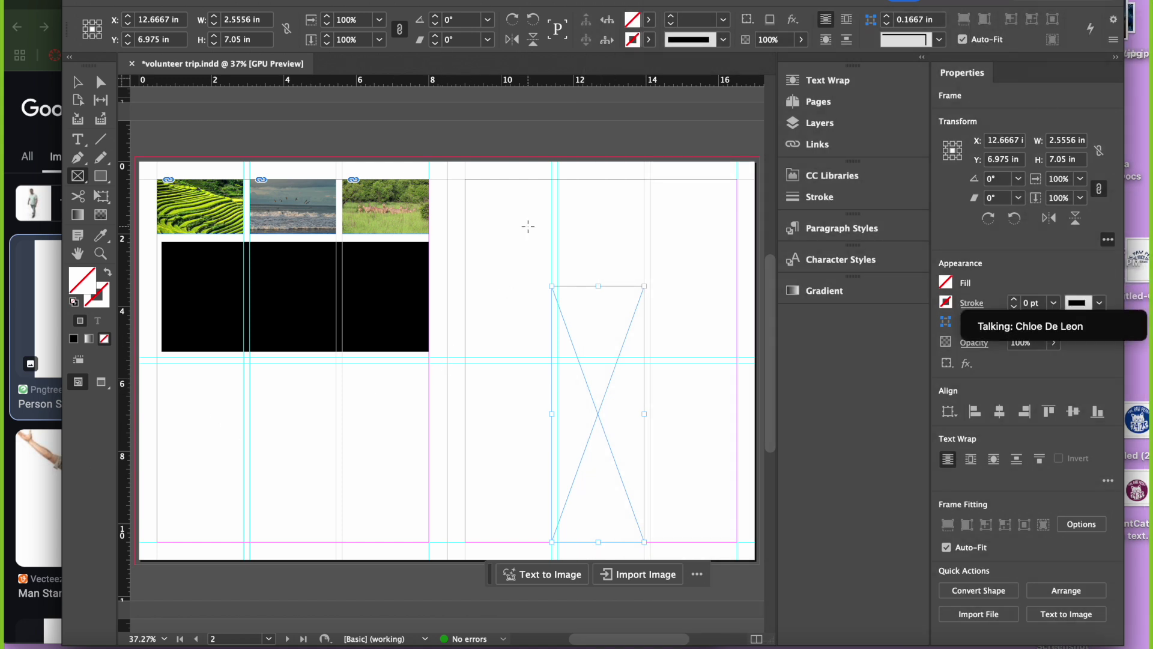
- Place the downloaded personStanding.png from Chrome into the empty frame on the right page
key("v")
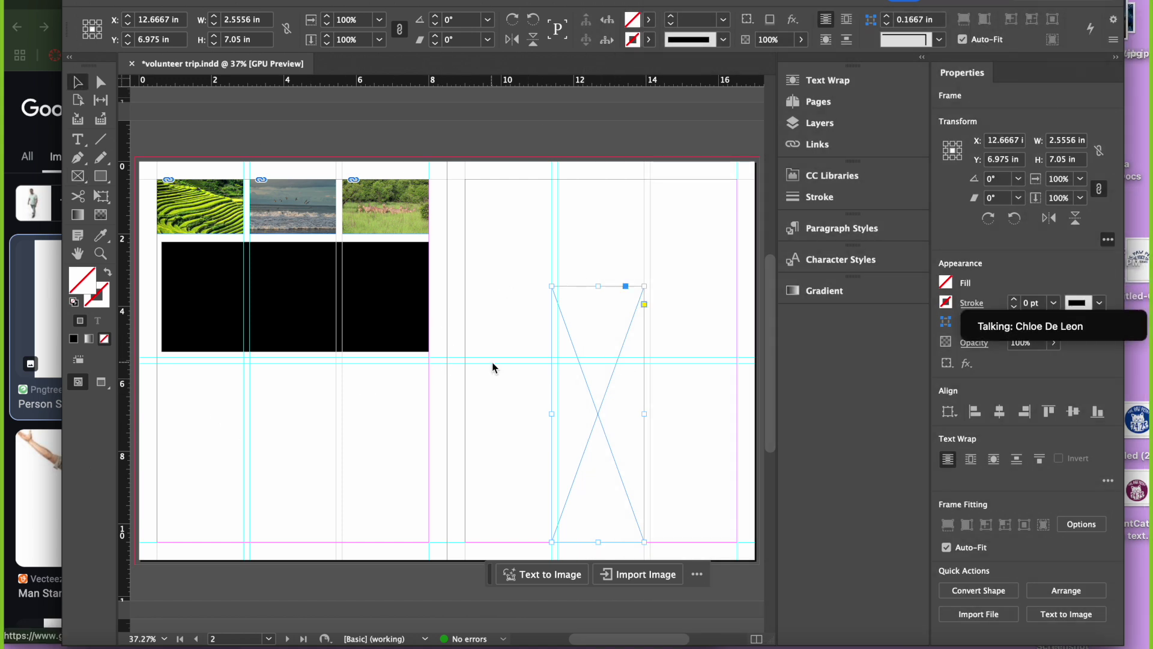
left_click(10, 334)
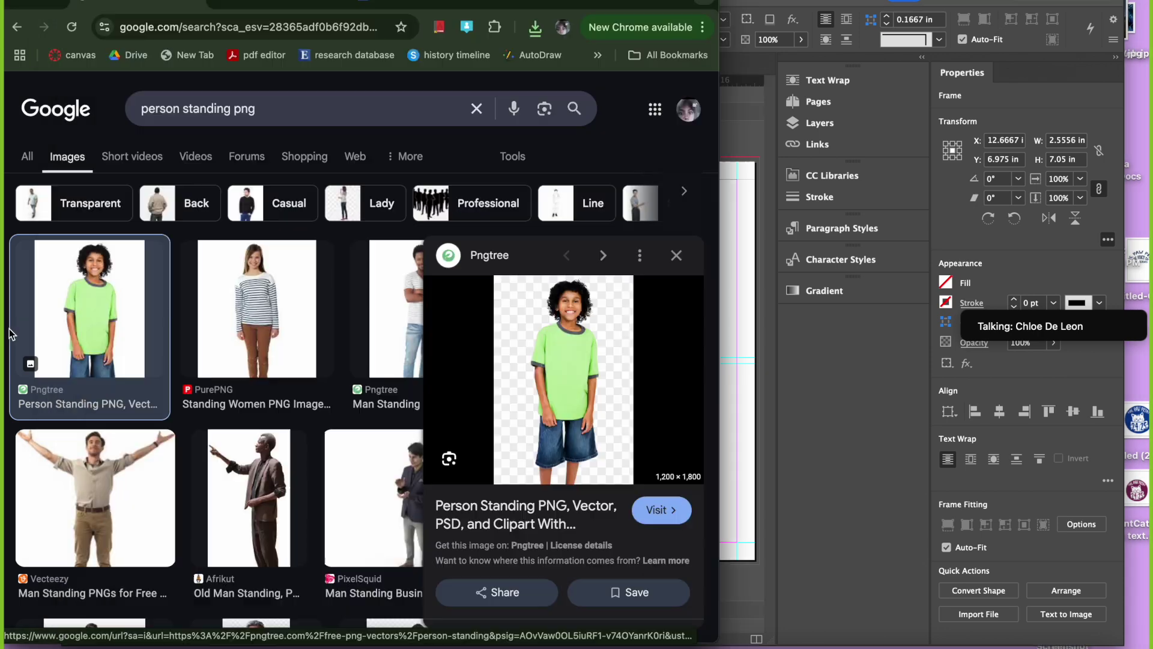
left_click(536, 29)
left_click_drag(432, 95, 739, 340)
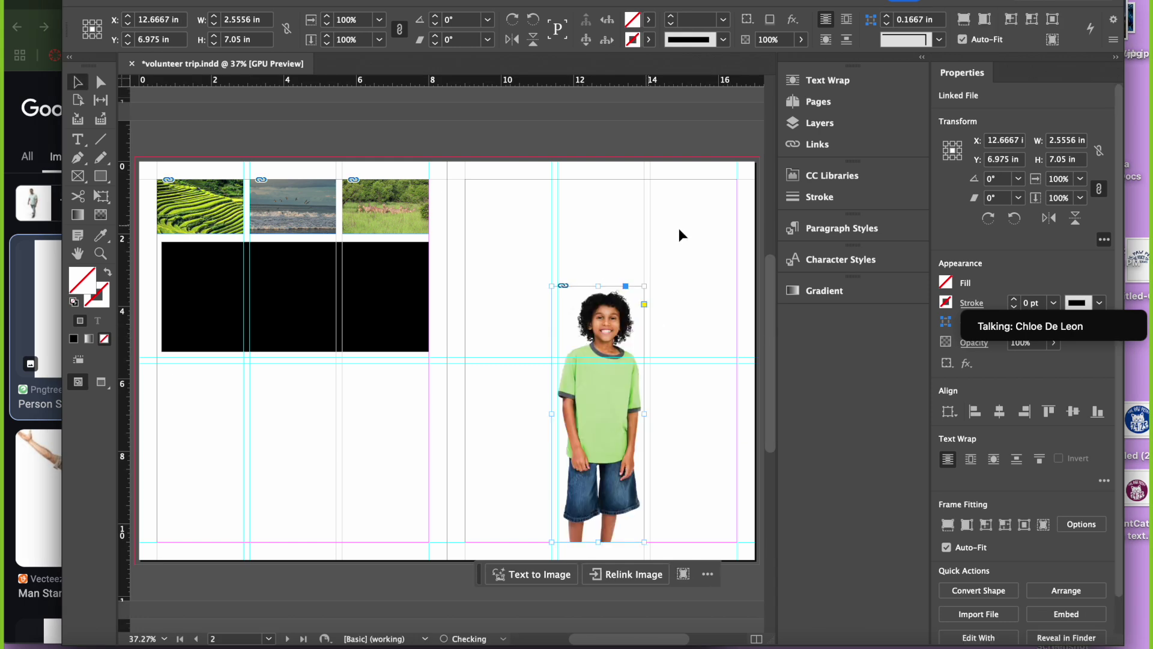
- Move the person image up the right page and enlarge its frame to about 3.16 by 7.95 in
left_click_drag(616, 390, 615, 350)
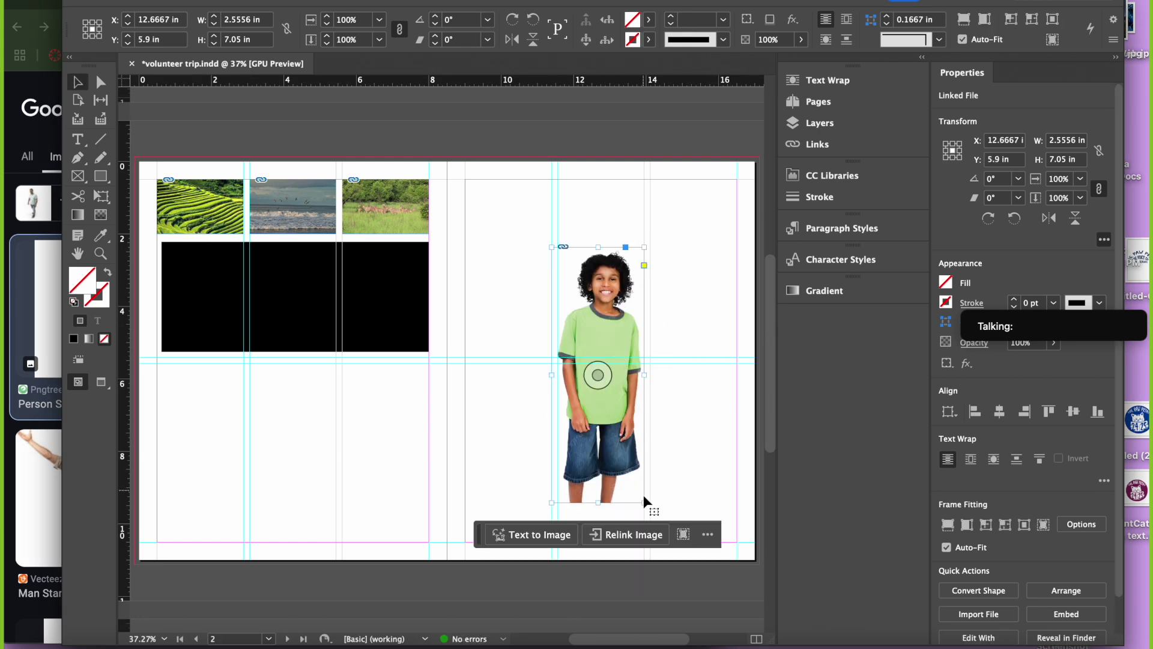
left_click_drag(642, 505, 644, 536)
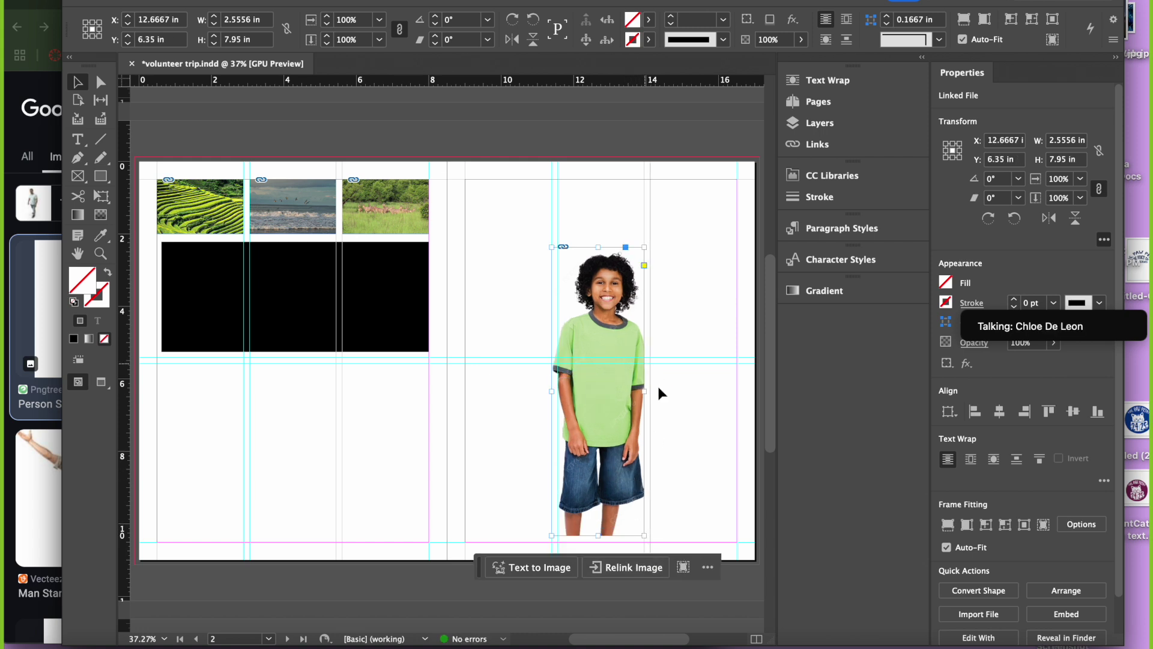
left_click_drag(648, 396, 662, 392)
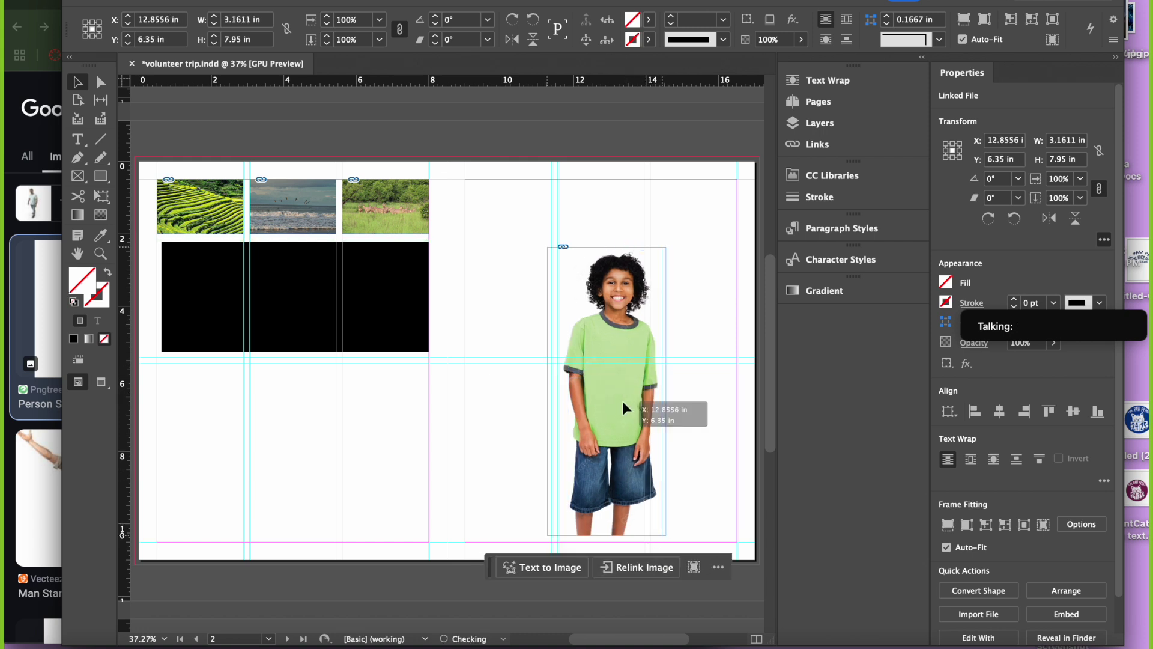
left_click(691, 376)
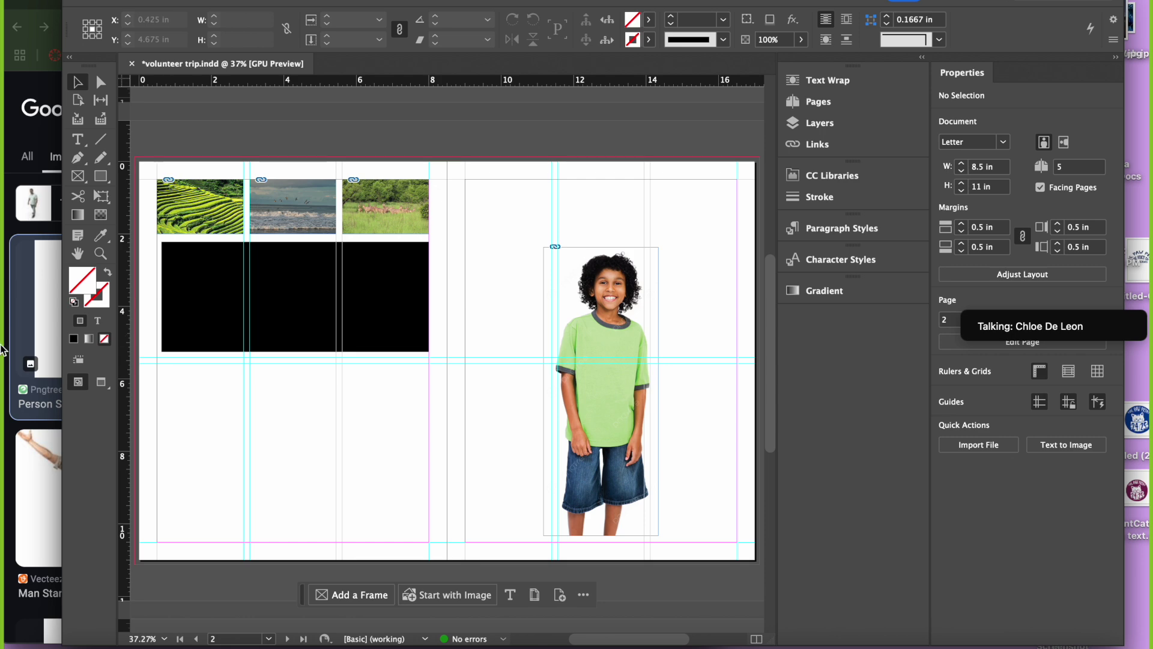
- Switch to Chrome and open the Compiled Magazine Articles document from the Articles folder of Magazine S2 in Google Drive
left_click(36, 336)
left_click(418, 5)
scroll(387, 337, "down", 6)
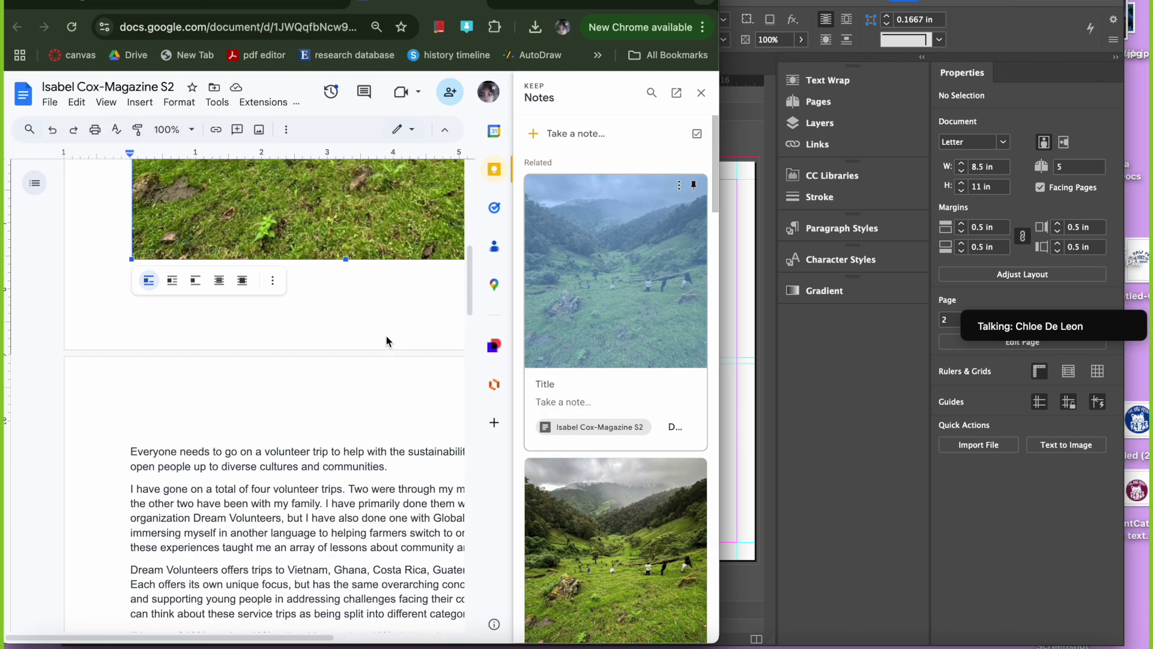
left_click(278, 5)
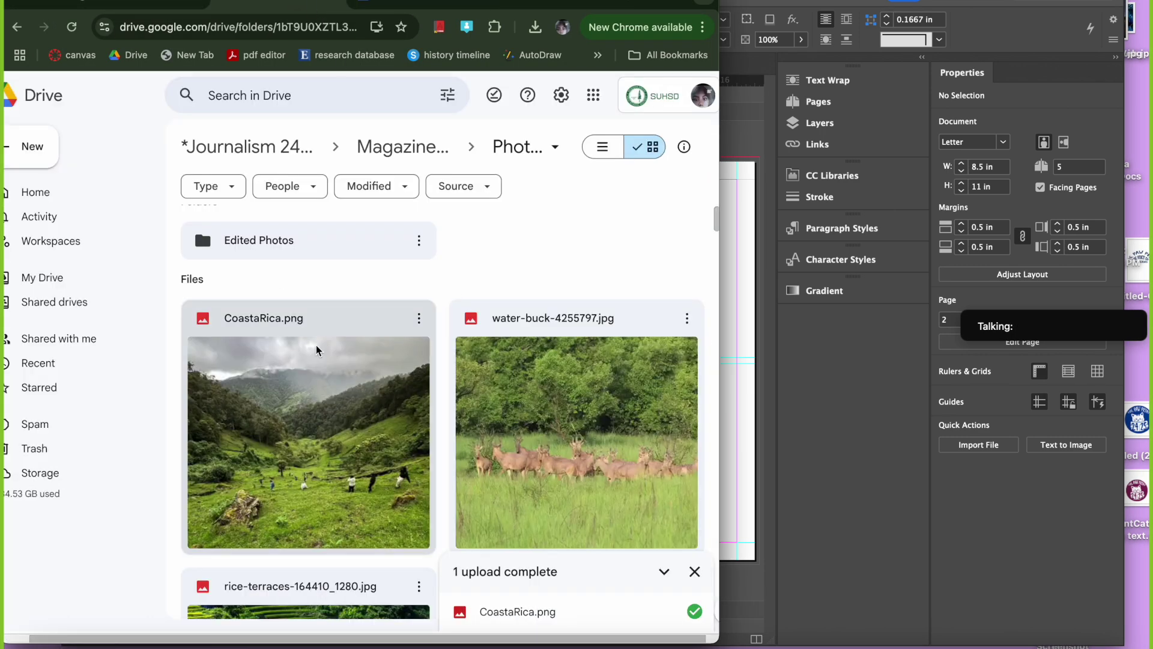
left_click(404, 158)
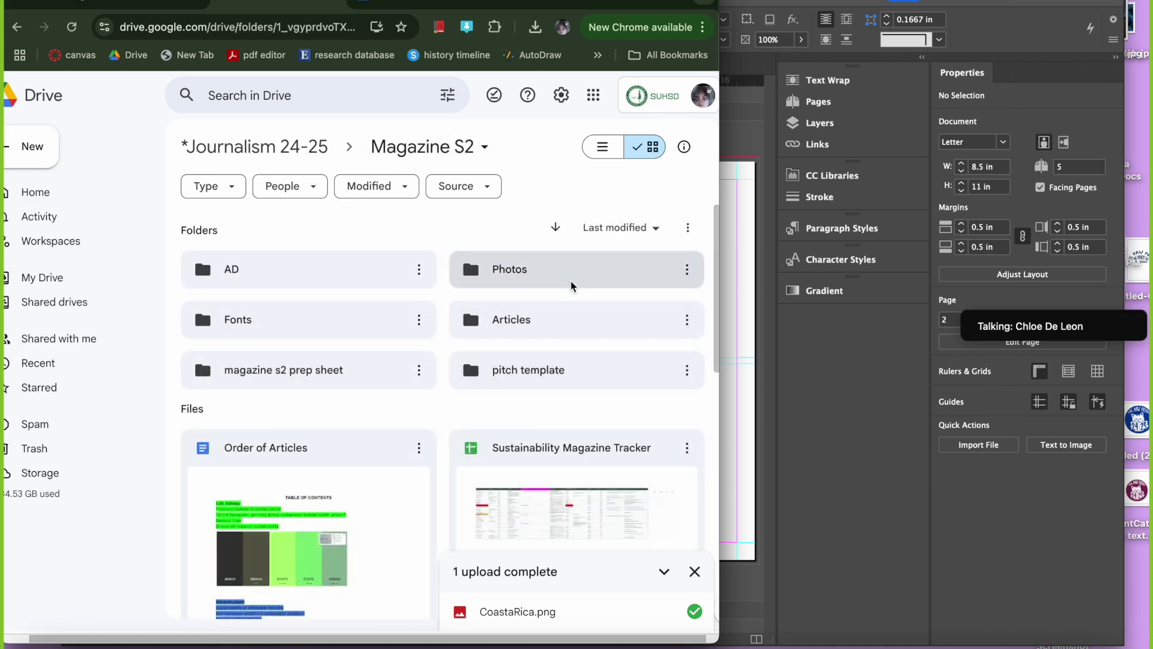
double_click(540, 331)
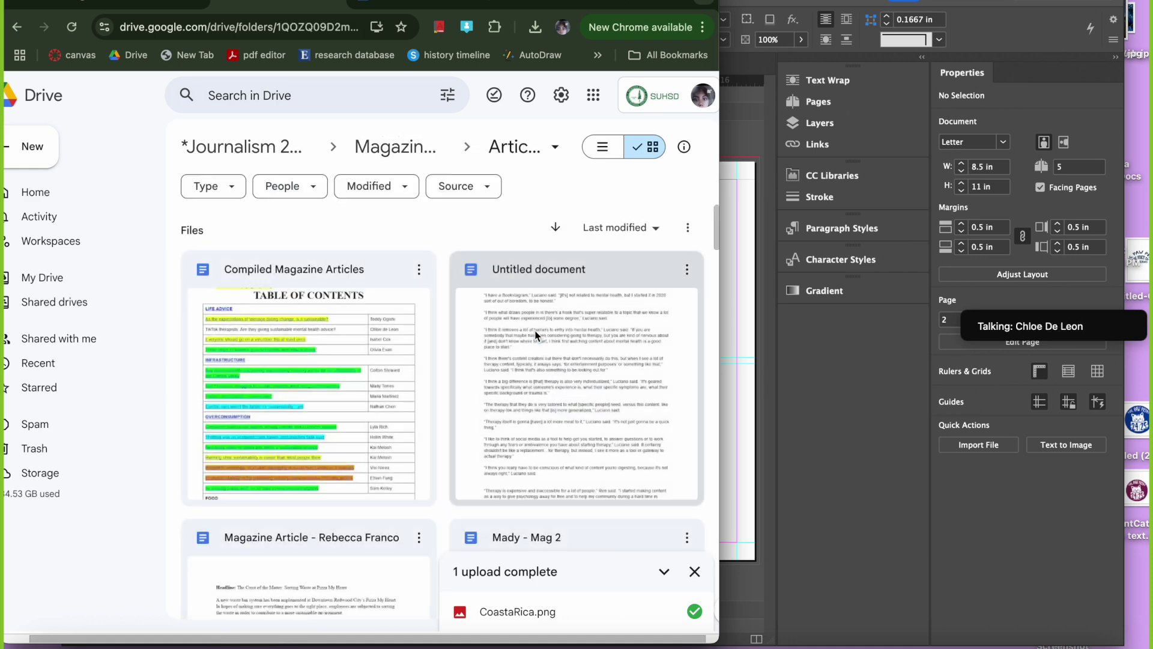
double_click(384, 381)
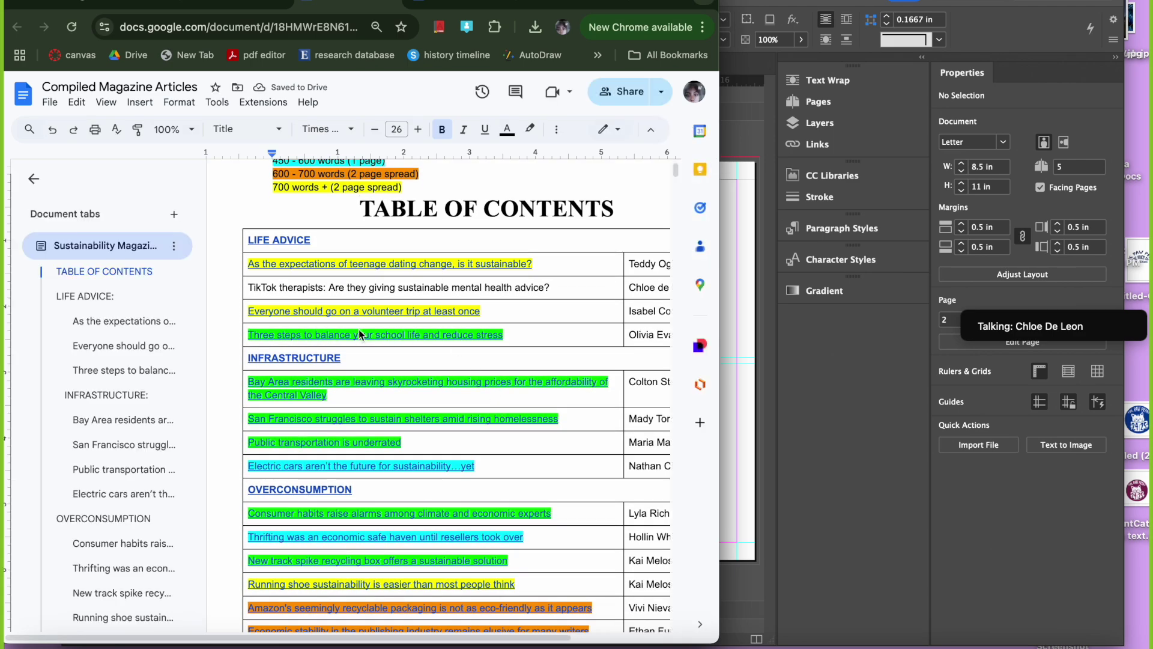
- Go to the article "Everyone should go on a volunteer trip at least once" and copy its full body text
left_click(363, 310)
left_click(342, 332)
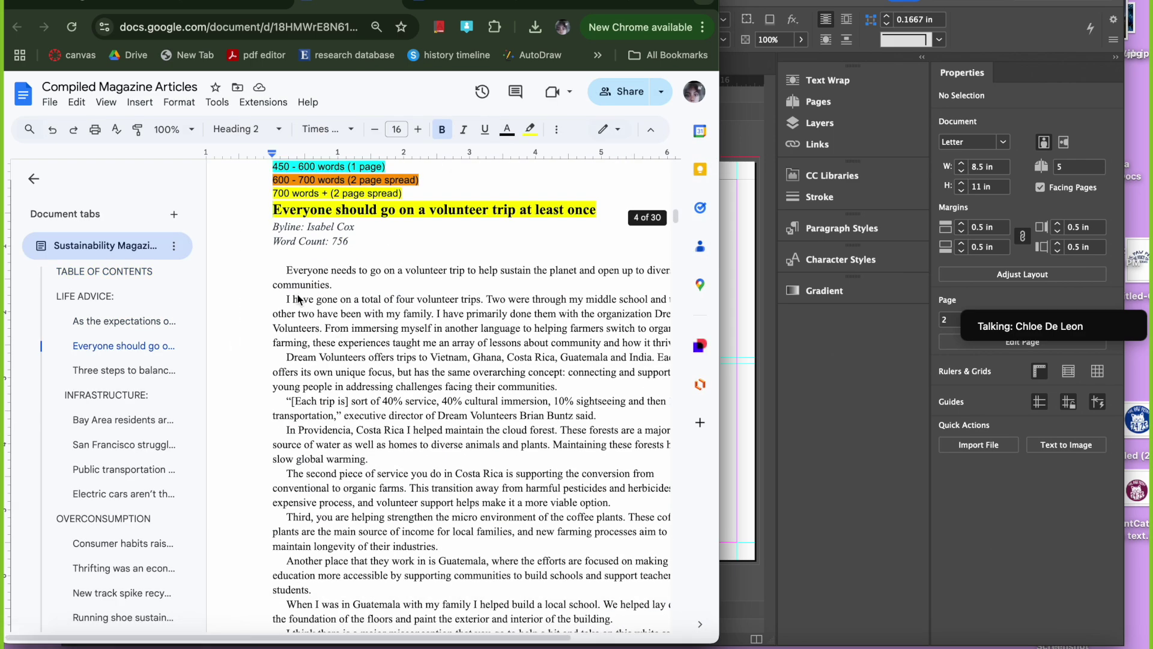
left_click_drag(264, 275, 660, 456)
scroll(659, 456, "right", 3)
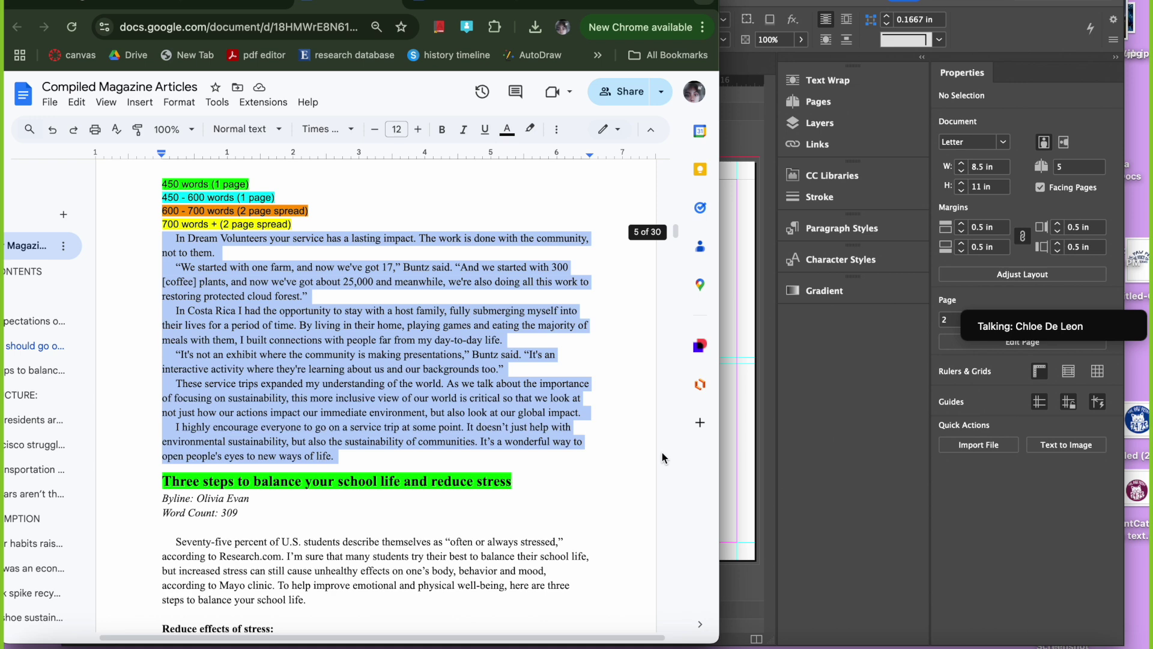
- Switch to InDesign, paste the article text, and align its frame to the left page's outer margin below the black rectangle
left_click(743, 463)
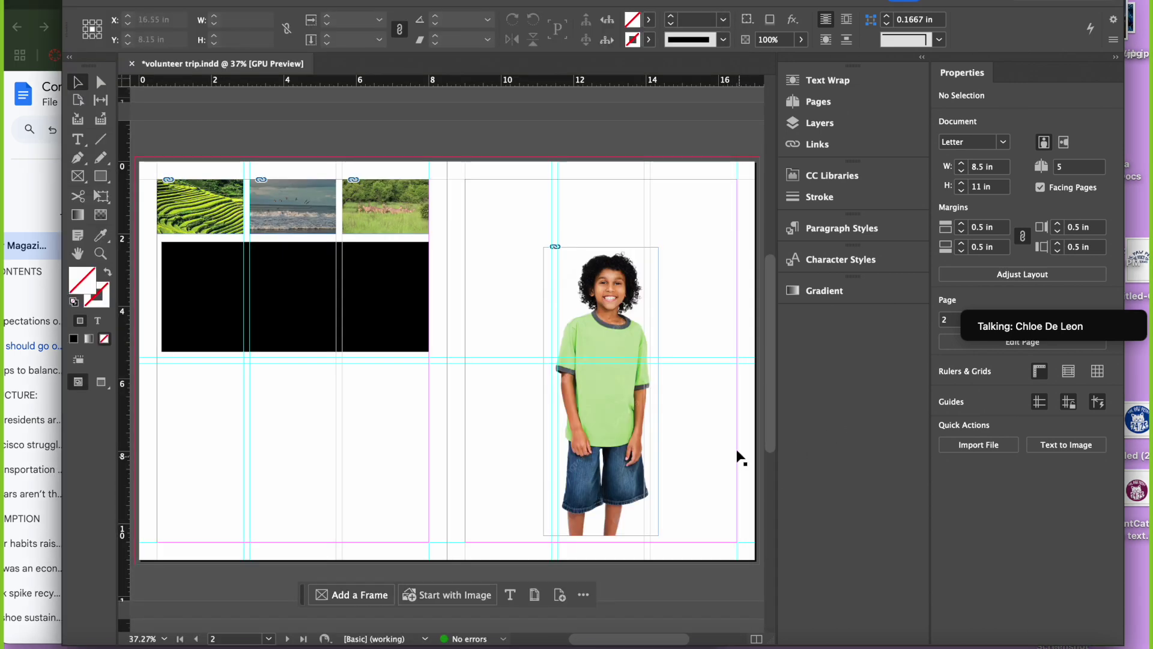
left_click(158, 365)
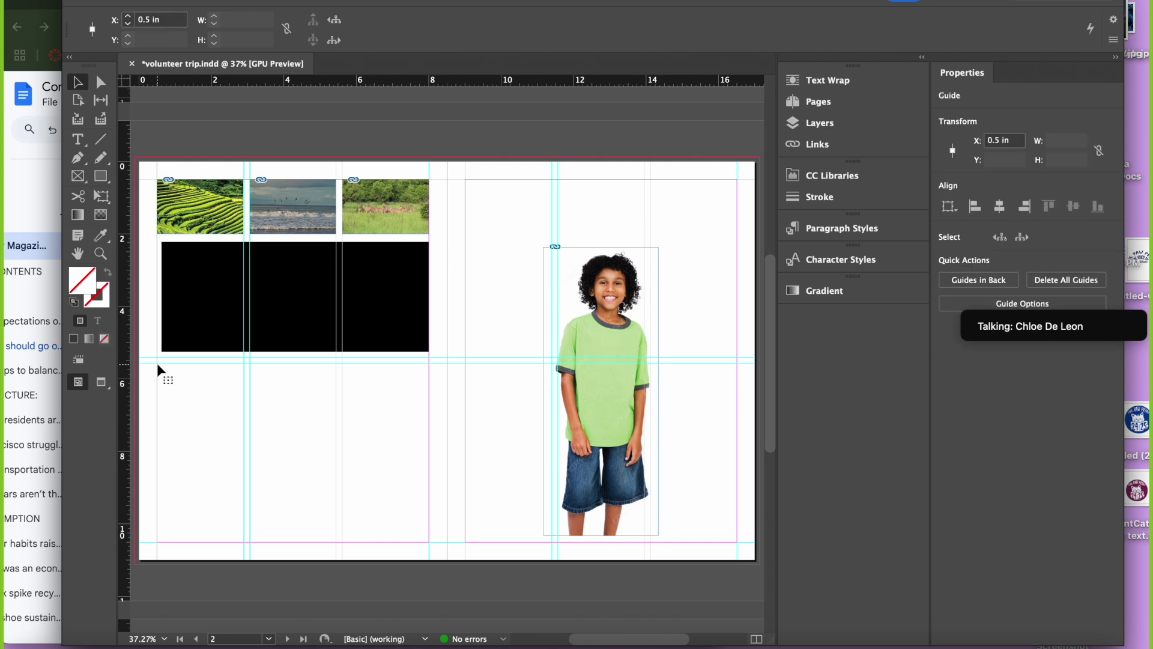
key("ctrl+v")
left_click_drag(316, 396, 202, 407)
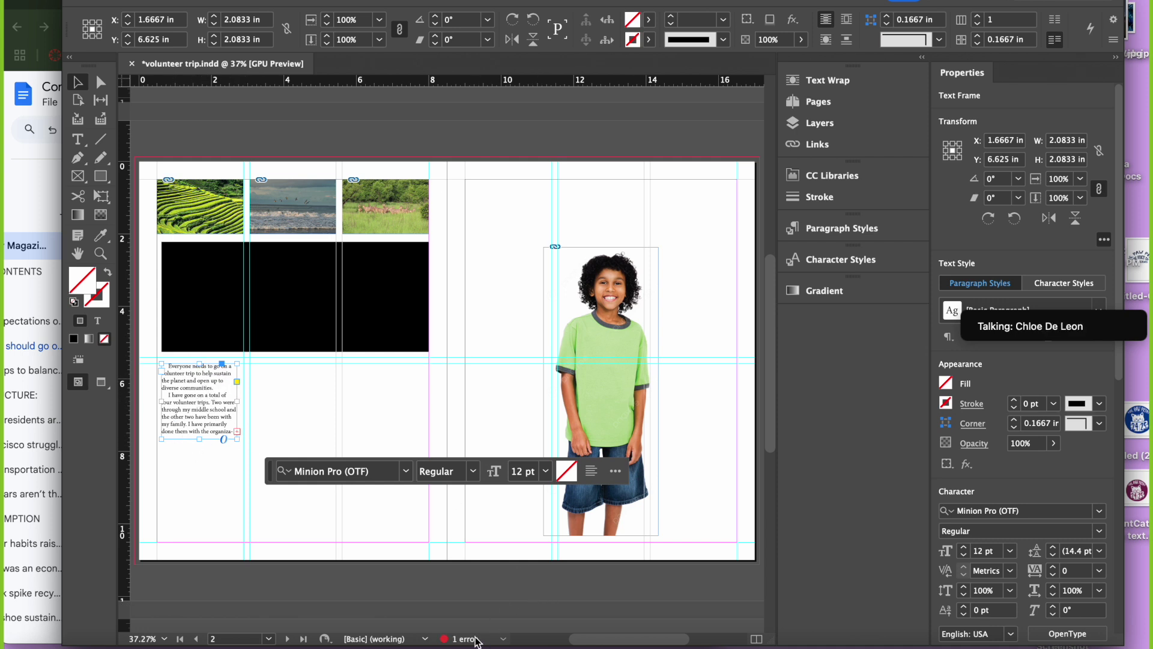
left_click_drag(194, 407, 189, 409)
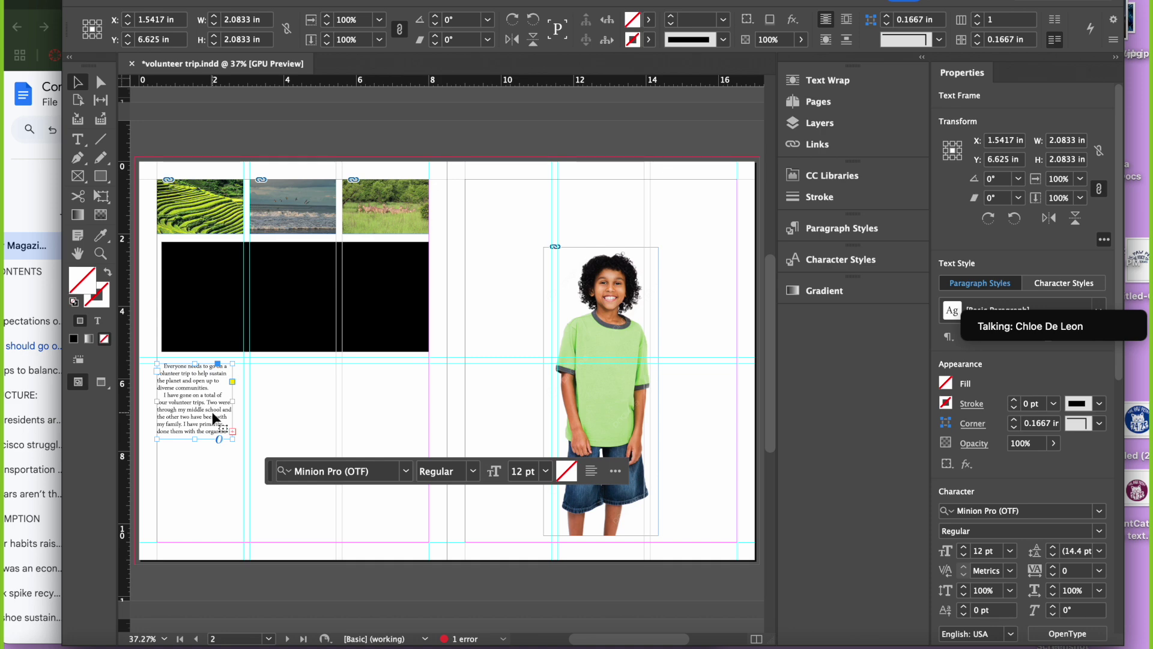
left_click_drag(716, 3, 615, 3)
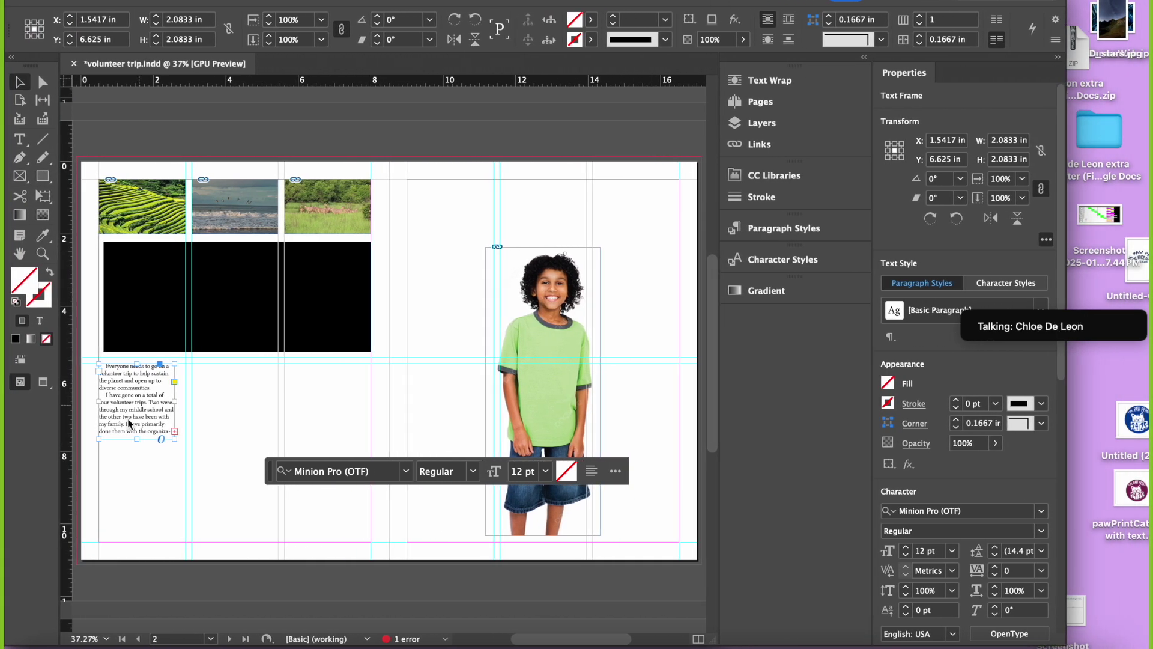
- Set all of the article text to 11 pt and justify it with the last line aligned left
triple_click(128, 401)
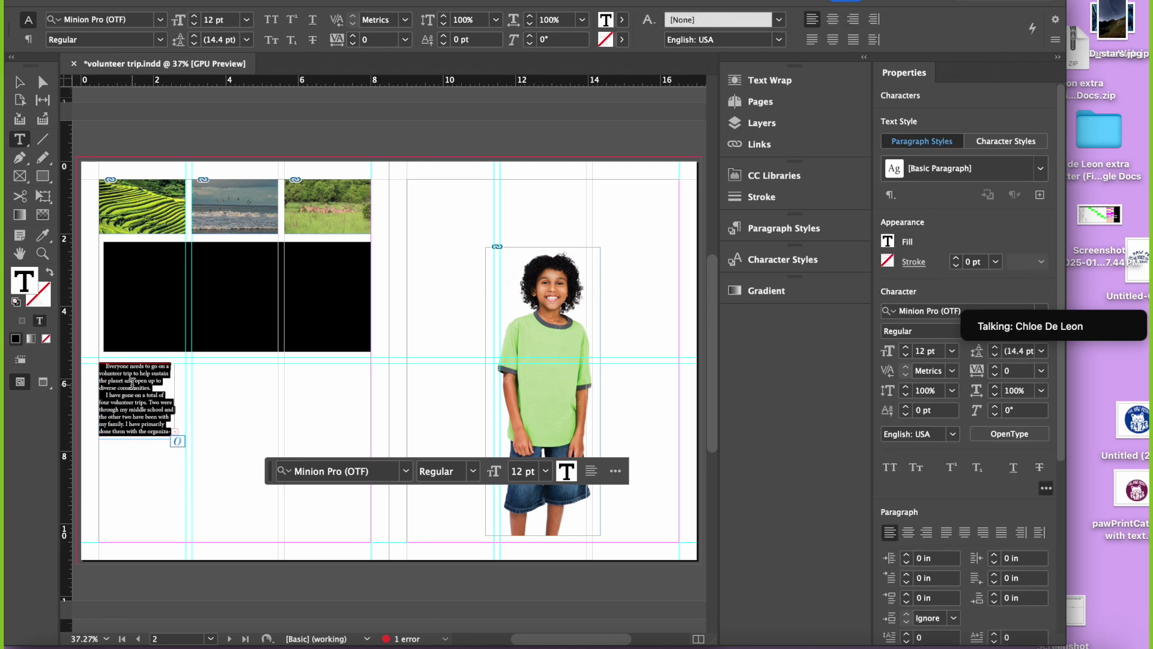
triple_click(132, 386)
left_click(132, 383)
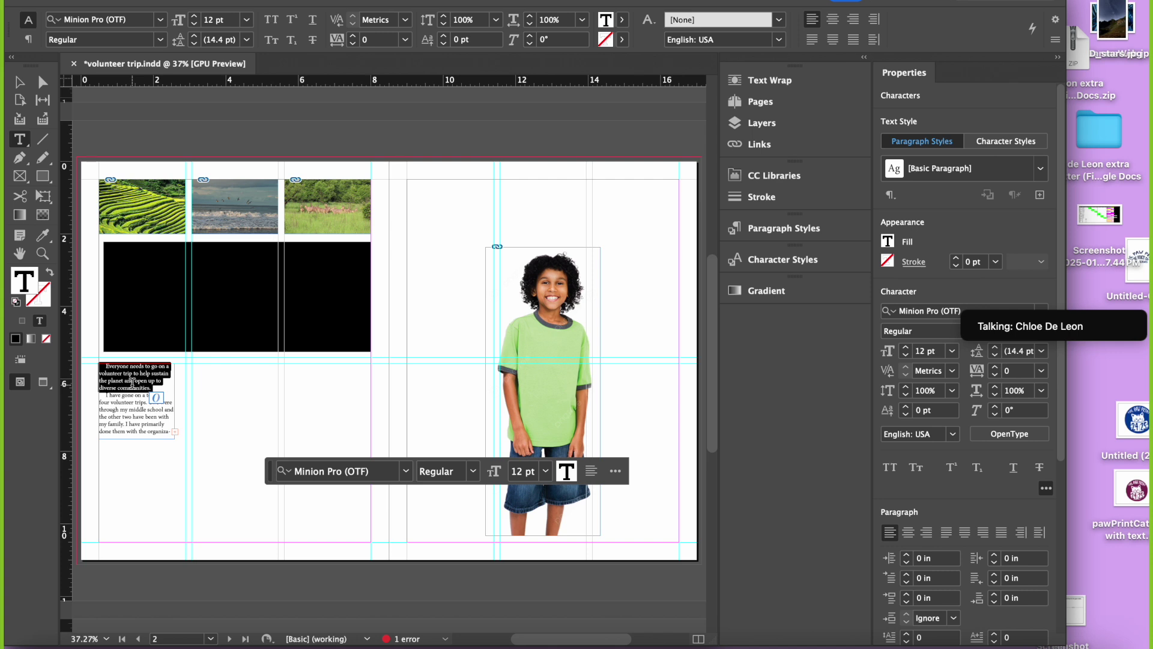
left_click(132, 383)
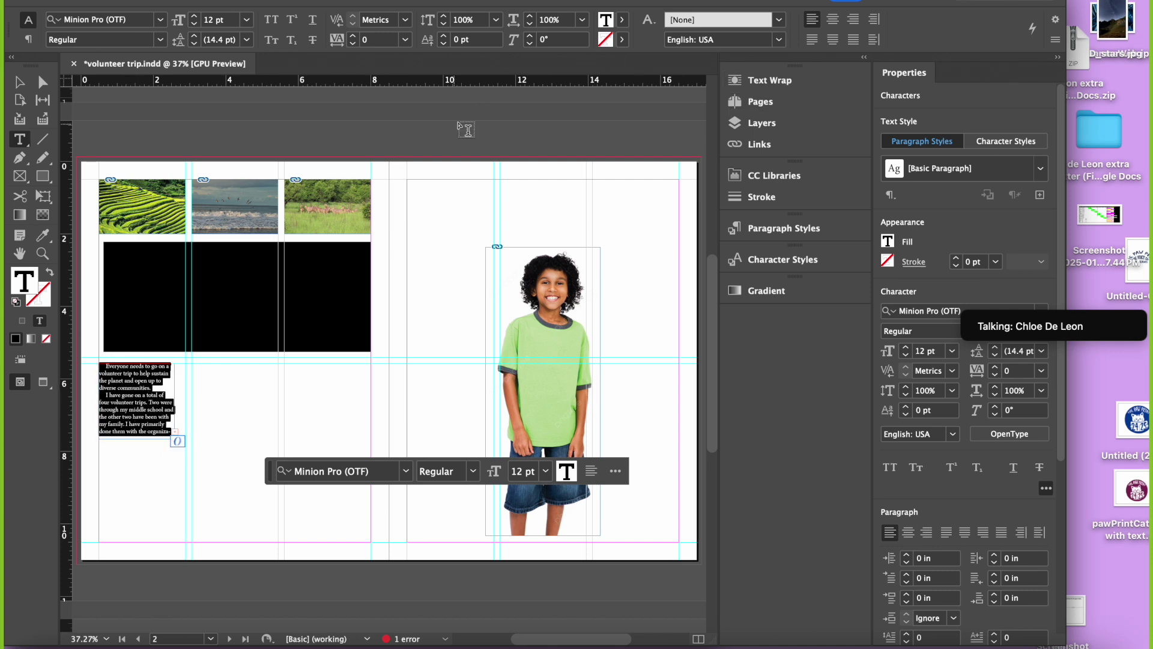
left_click(205, 27)
key("Down")
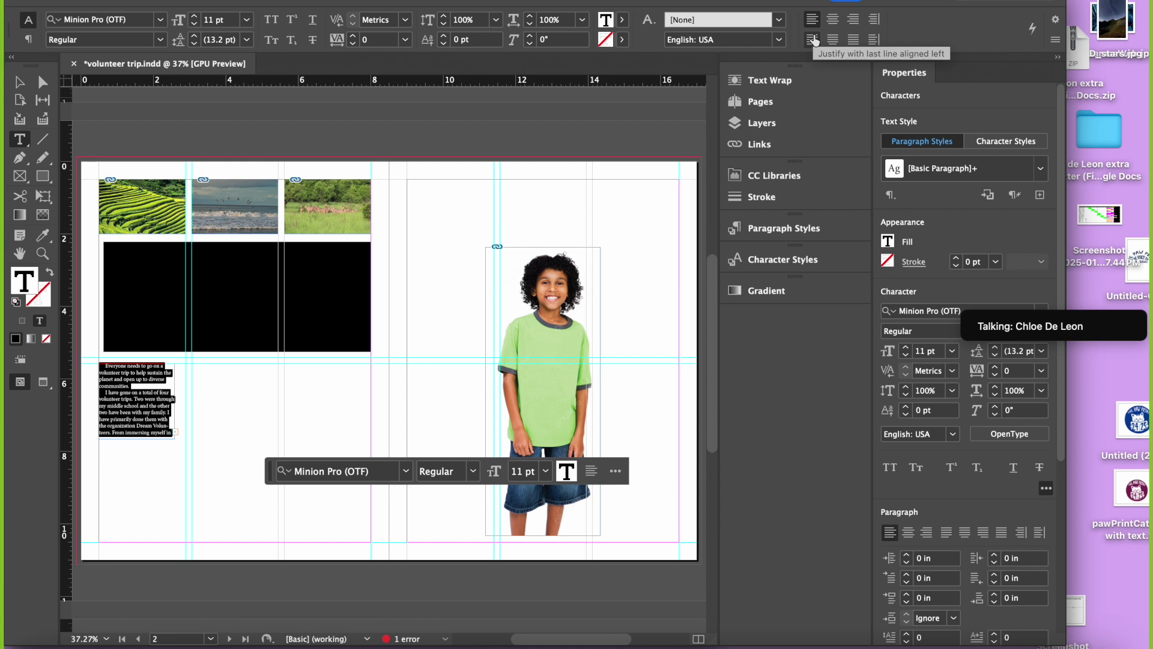
left_click(813, 40)
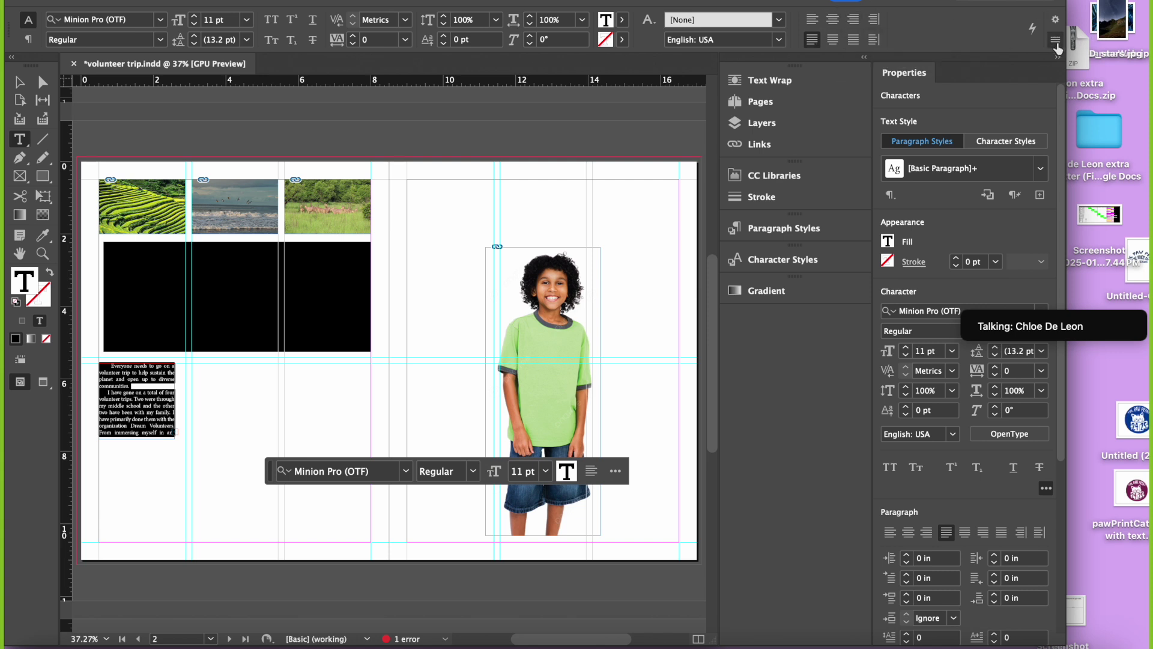
- Turn off hyphenation for the selected article text
left_click(1057, 45)
mouse_move(1059, 47)
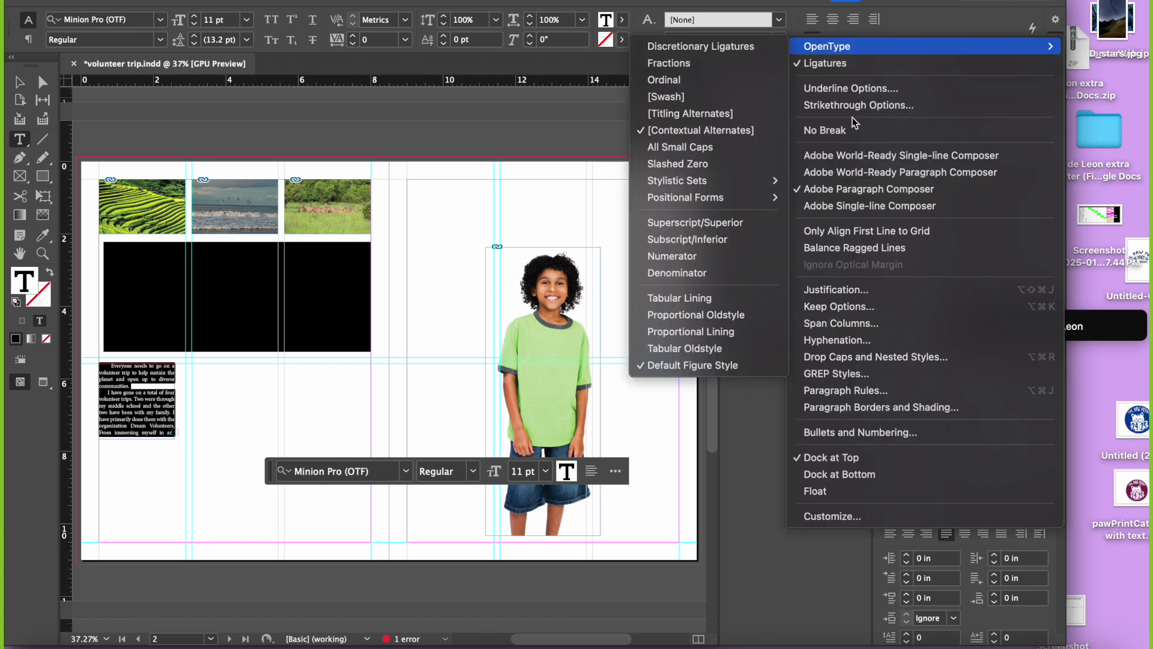
left_click(821, 345)
left_click(424, 223)
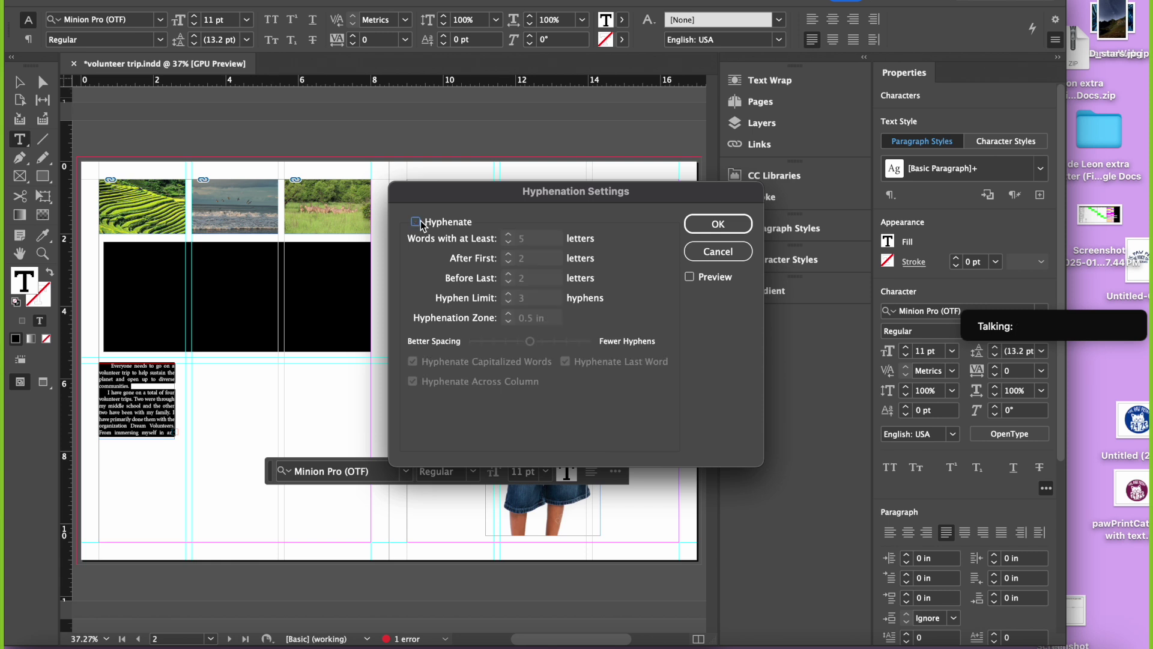
left_click(735, 223)
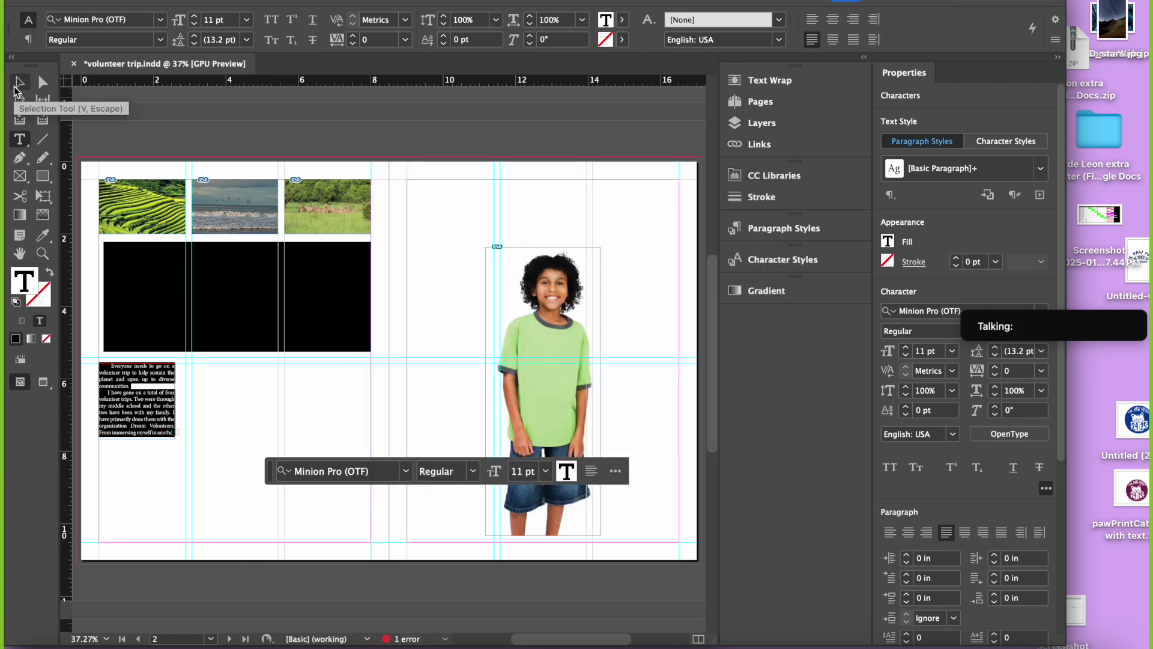
left_click(17, 89)
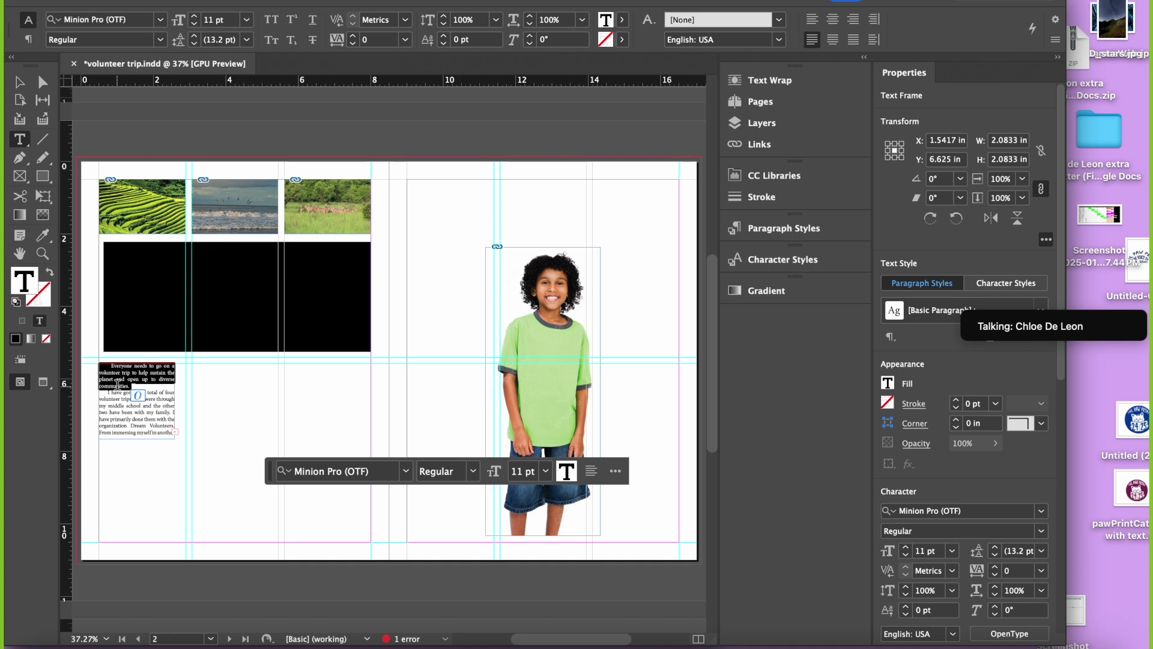
key("Escape")
triple_click(172, 393)
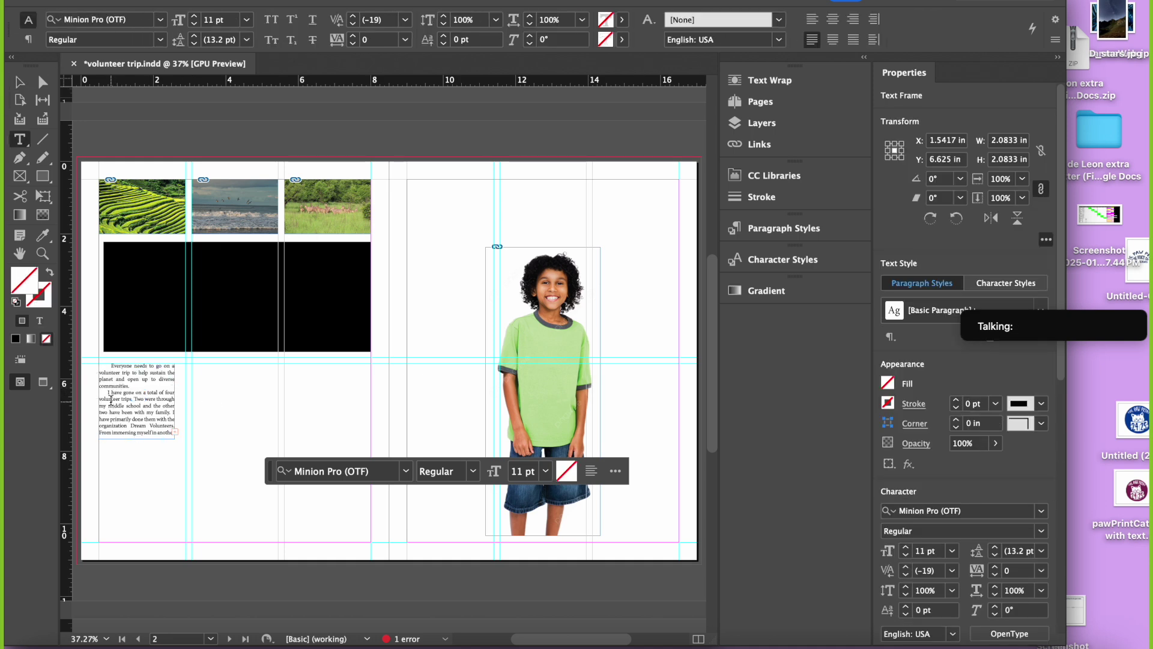
key("super+a")
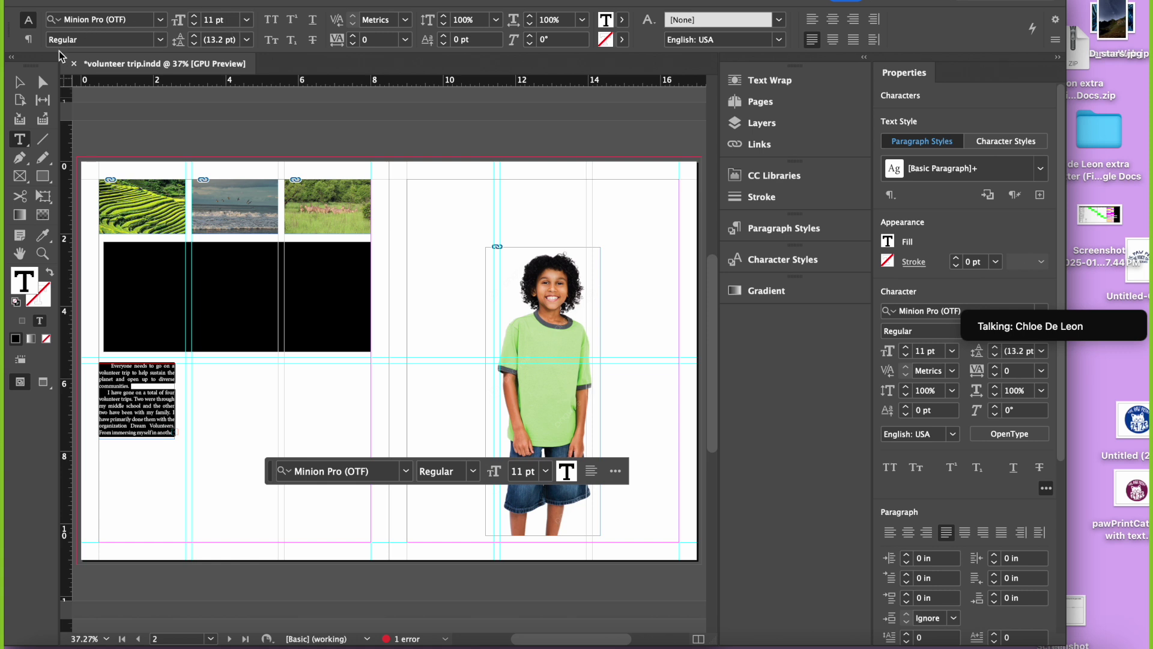
- Enlarge the article text frame to about 2.39 by 4.92 in, filling the first column down to the bottom margin
left_click(22, 84)
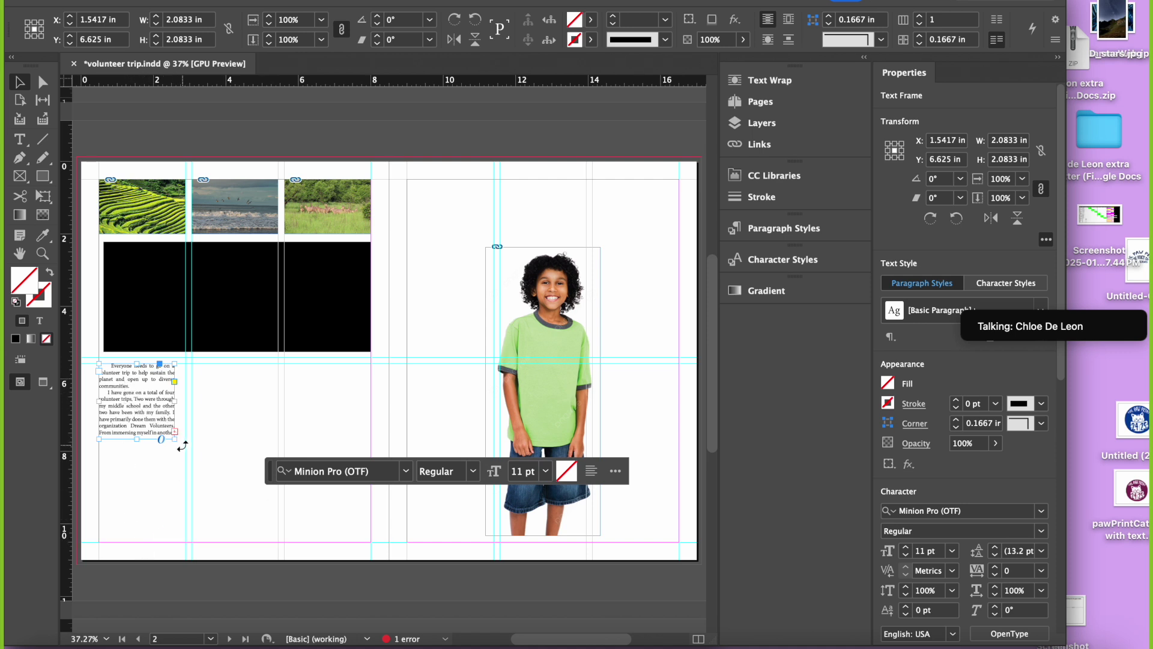
left_click_drag(178, 441, 188, 544)
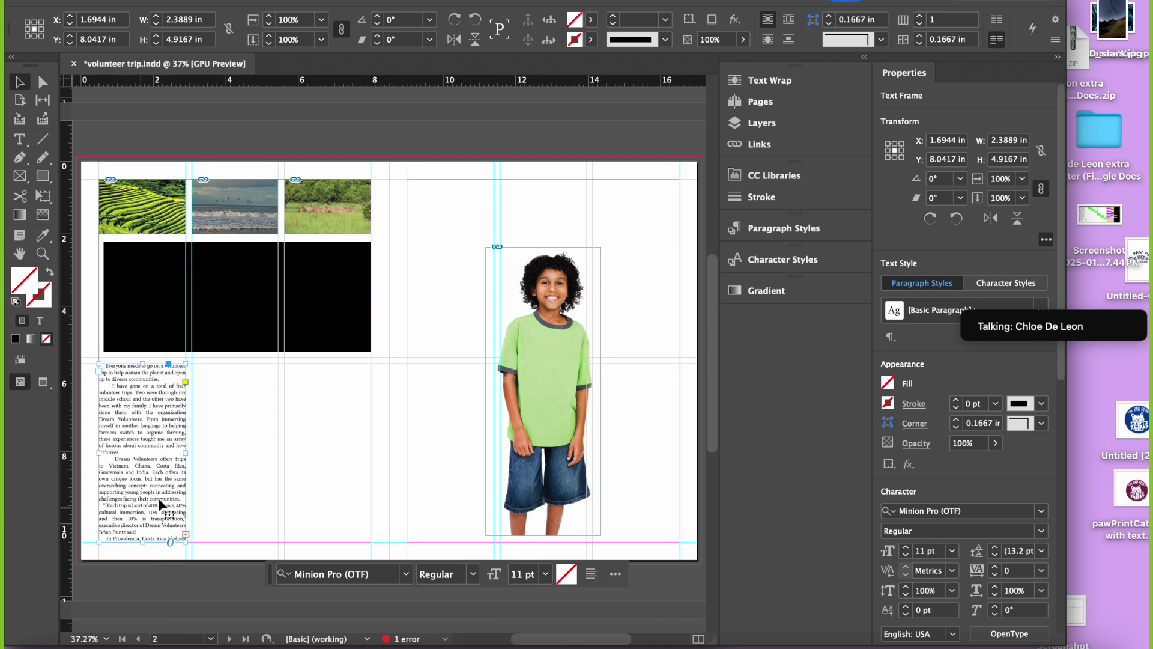
- Thread the overset text into a new frame in the left page's second column and narrow it to about 2.39 in
scroll(145, 510, "up", 5)
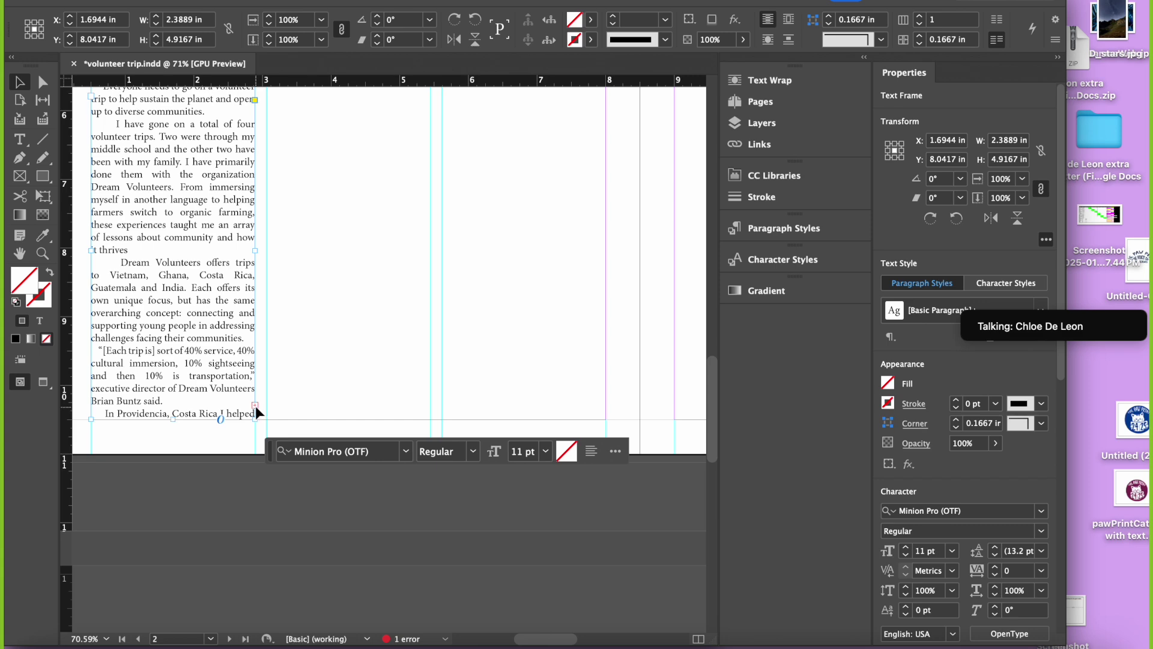
left_click(255, 406)
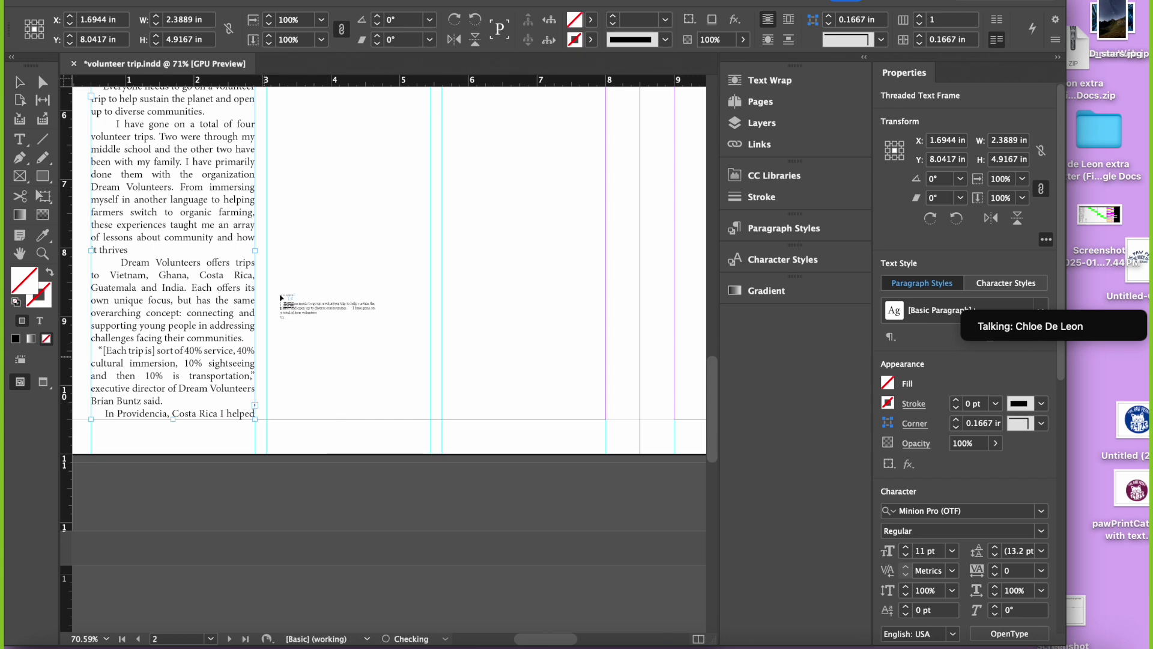
scroll(289, 264, "down", 2)
left_click(290, 264)
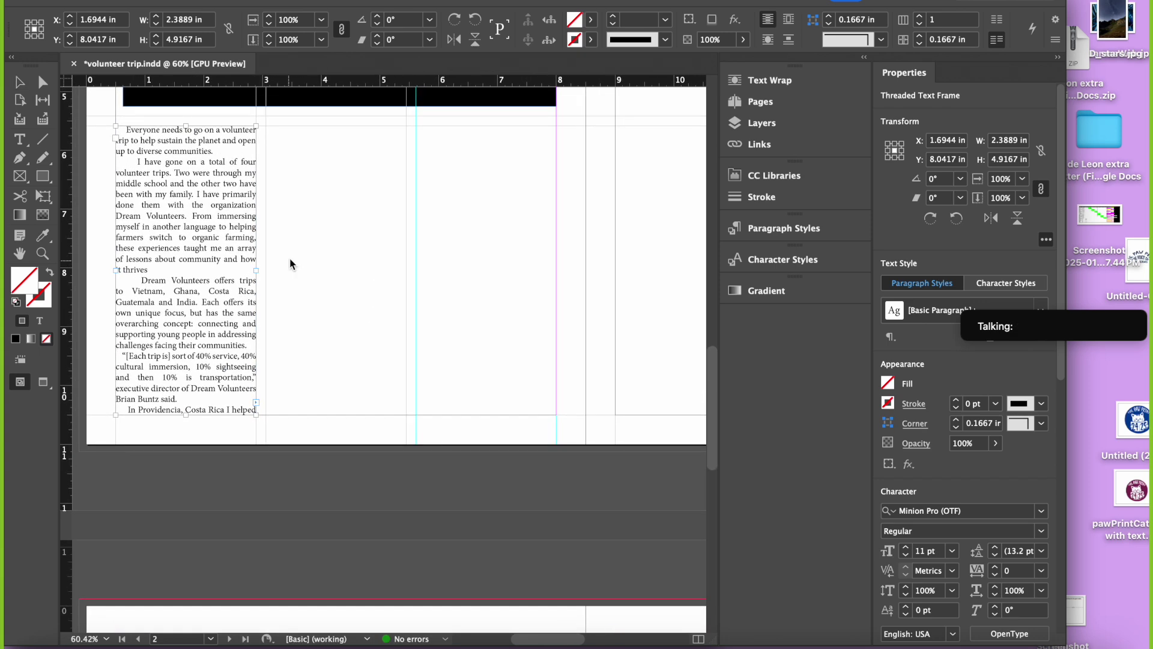
left_click(266, 128)
left_click_drag(289, 165, 407, 176)
scroll(407, 176, "down", 2)
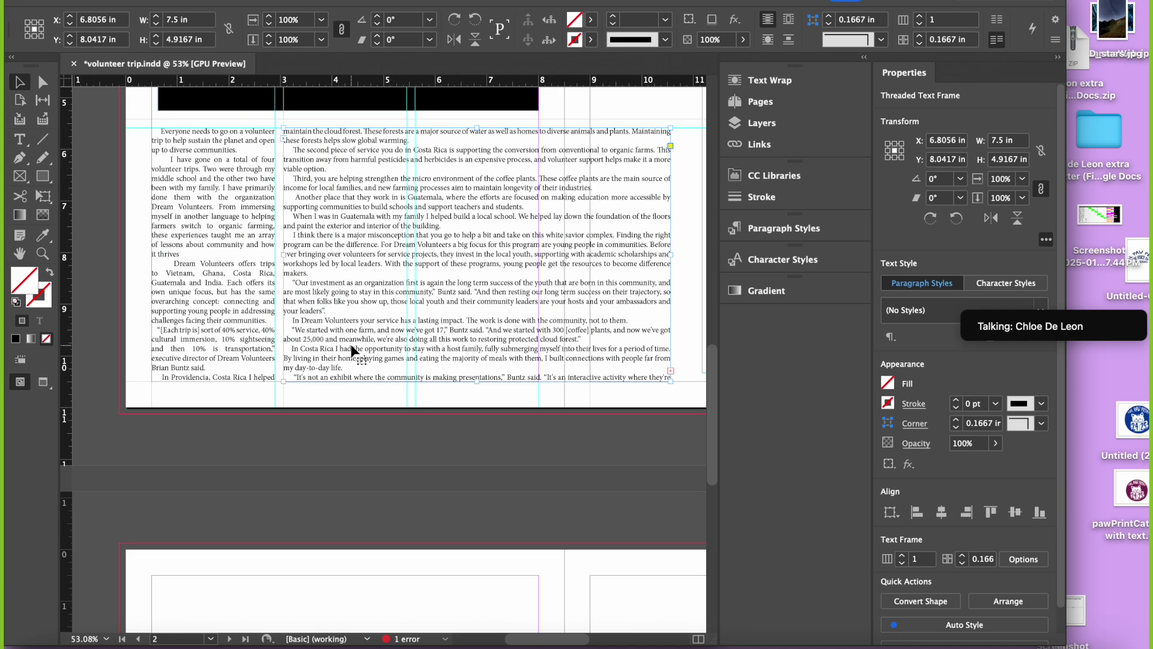
left_click_drag(671, 255, 407, 253)
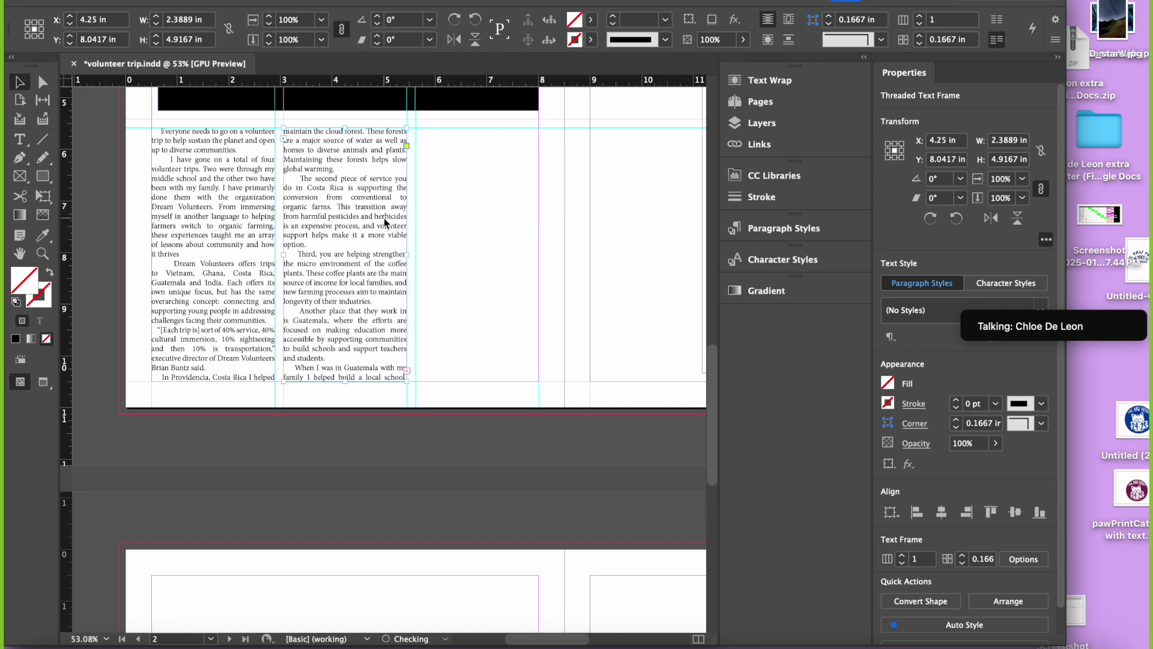
- Continue the overset text in a threaded frame in the left page's third column, about 2.39 in wide
left_click(407, 370)
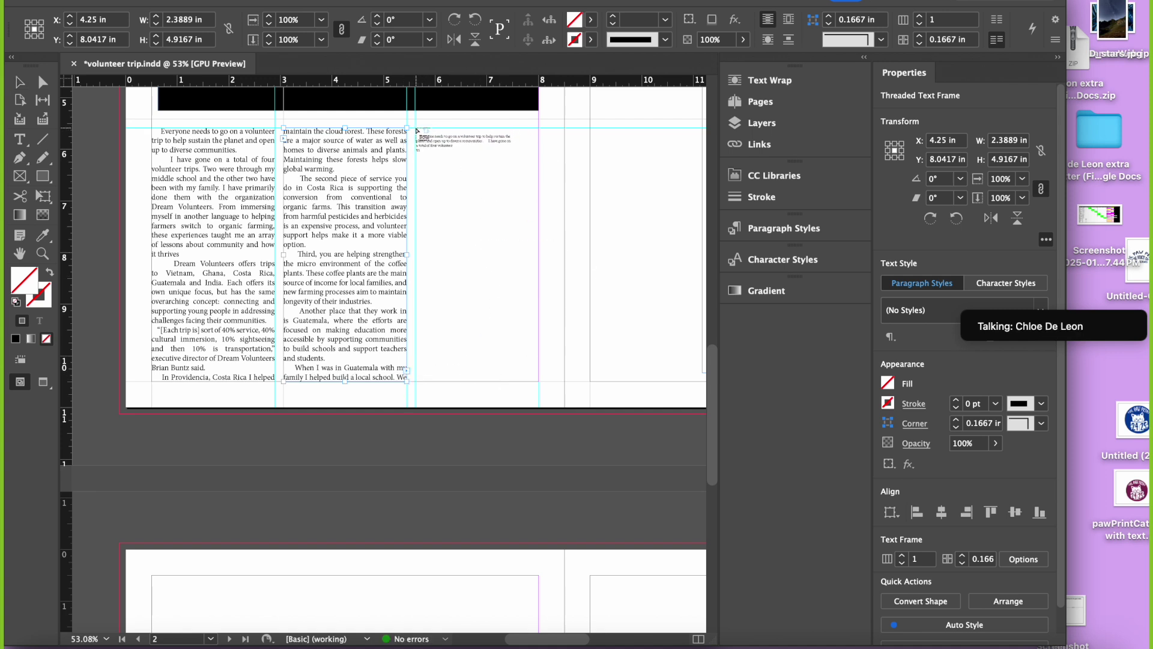
left_click(420, 130)
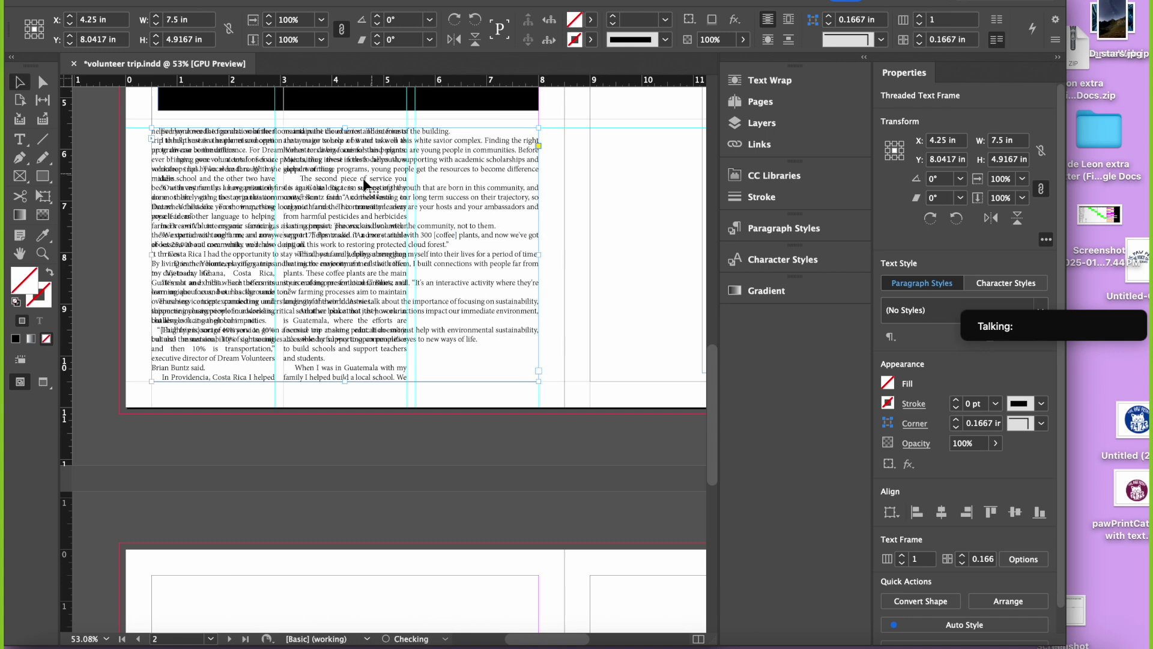
left_click_drag(591, 182, 529, 192)
scroll(528, 192, "right", 5)
scroll(528, 192, "right", 3)
scroll(529, 192, "down", 1)
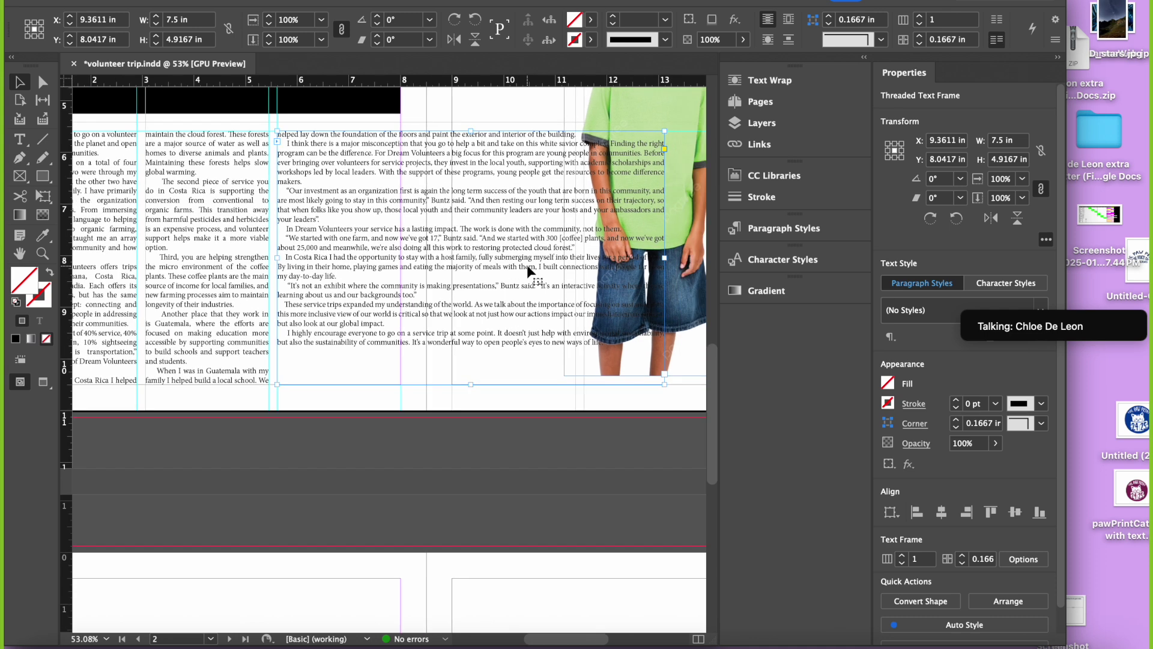
left_click_drag(661, 260, 397, 261)
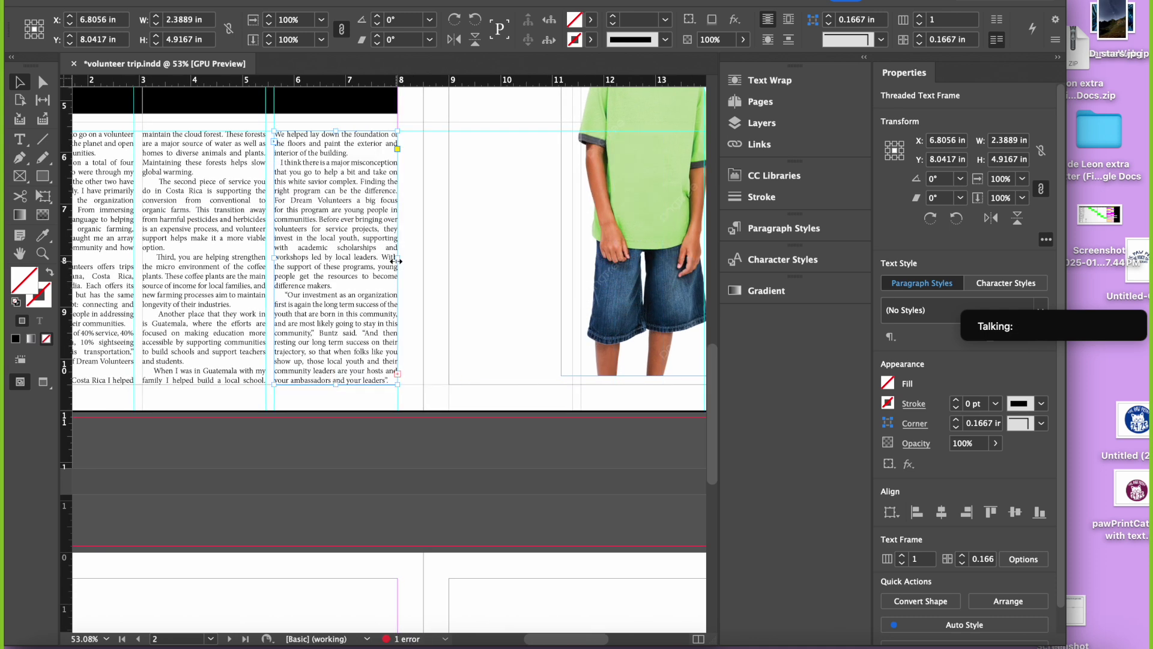
- Thread the remaining text into a frame at the right page's inner margin and narrow it to about 2.17 in, beside the person image
scroll(396, 261, "up", 5)
scroll(396, 262, "down", 3)
scroll(396, 262, "up", 1)
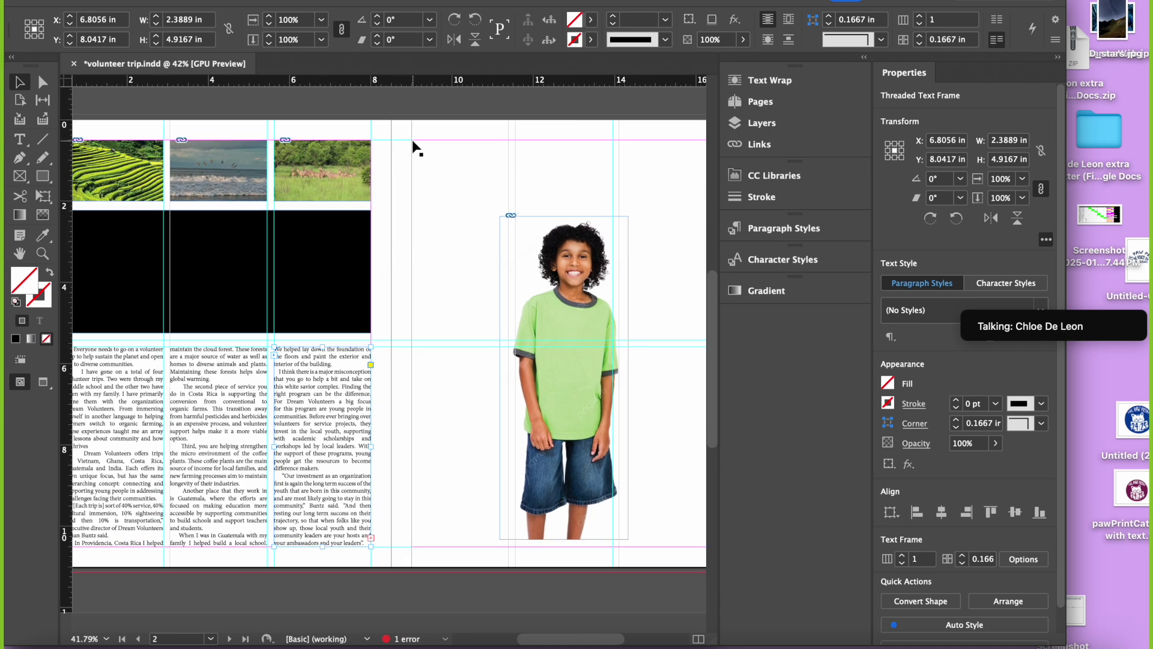
left_click(371, 536)
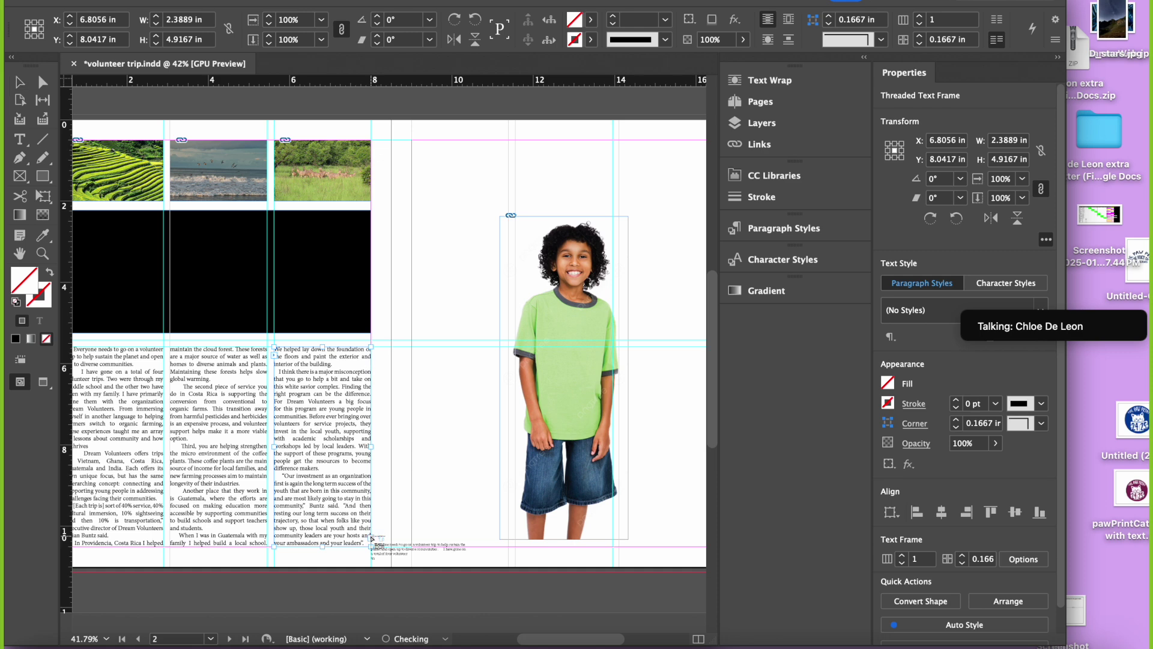
left_click(419, 141)
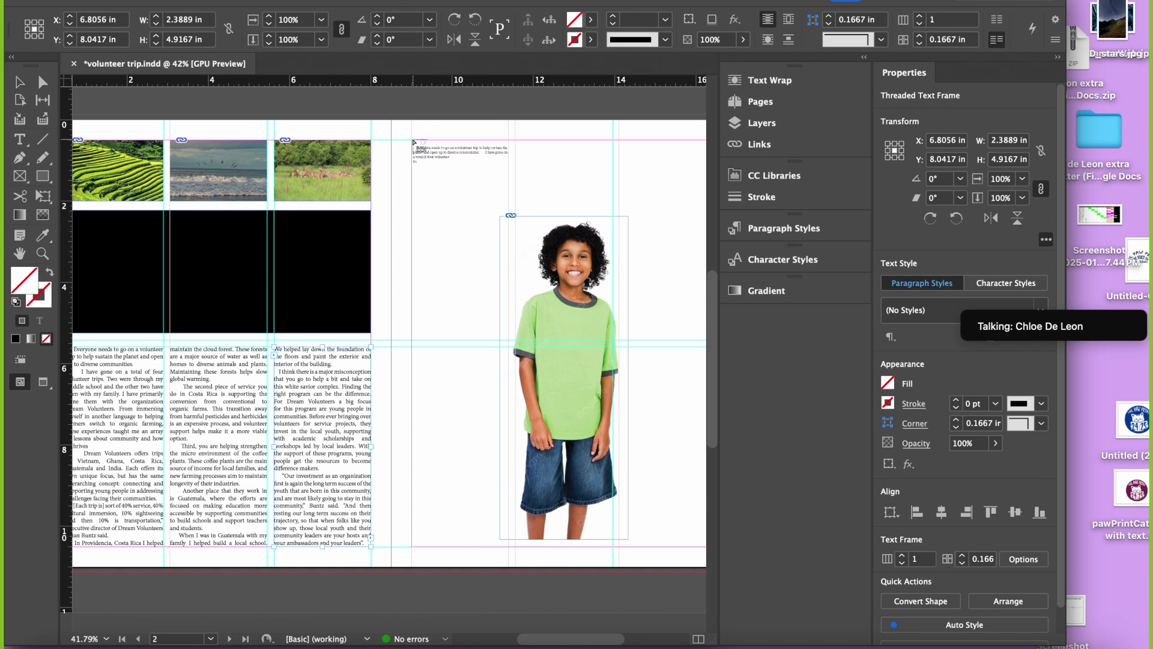
scroll(651, 266, "down", 1)
scroll(650, 259, "right", 2)
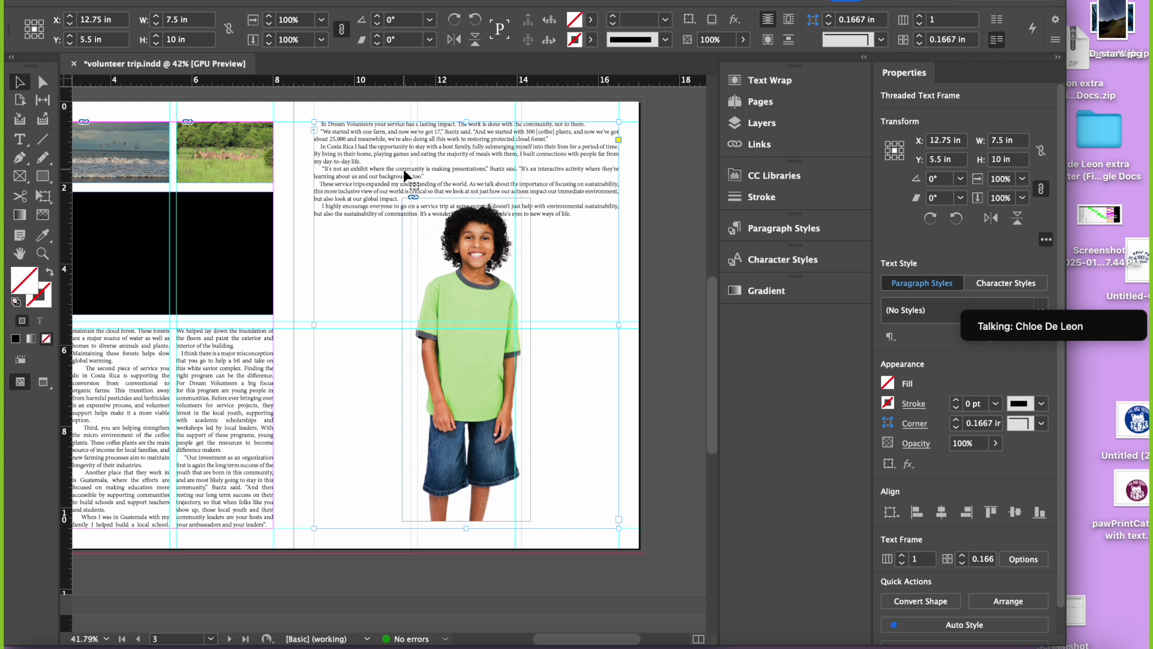
left_click_drag(618, 323, 402, 323)
scroll(402, 323, "left", 3)
scroll(402, 323, "down", 2)
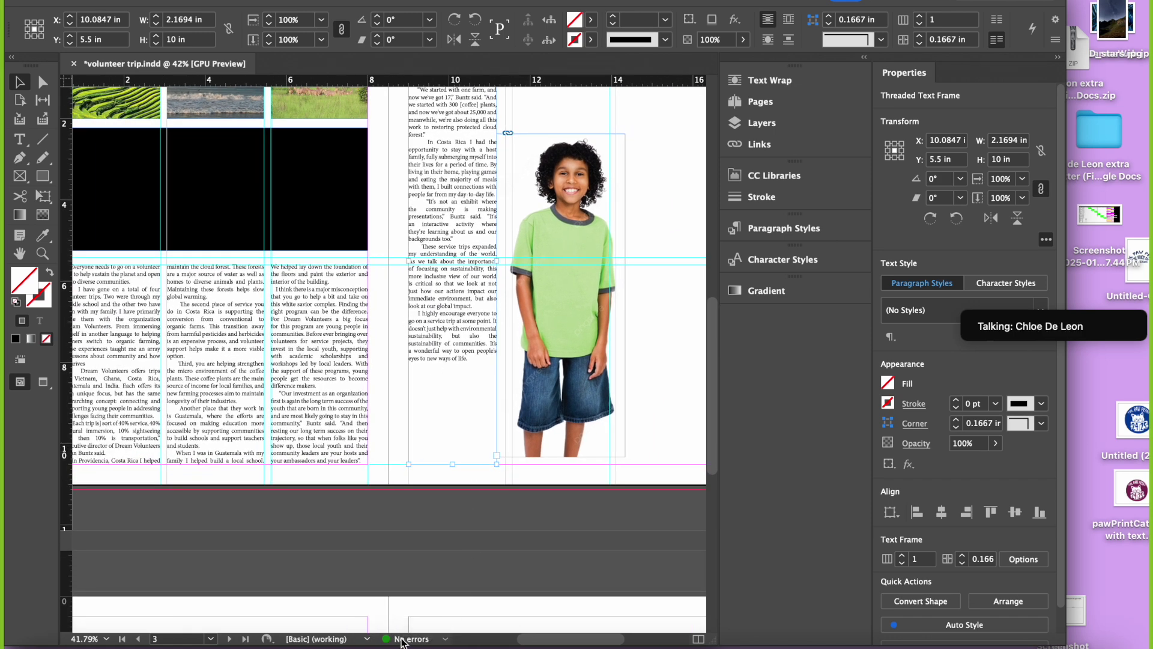
scroll(482, 438, "up", 2)
scroll(483, 437, "left", 3)
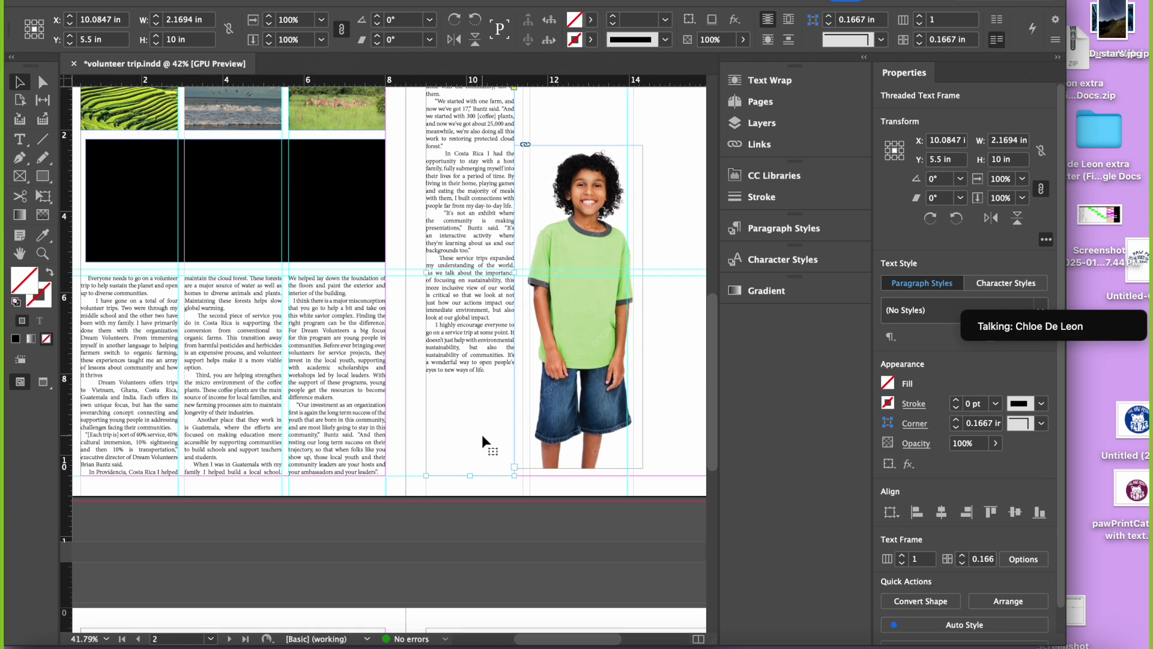
- Lower the top edge of the left page's second-column text frame so the frame is about 2.46 in tall
scroll(482, 435, "down", 1)
scroll(481, 434, "right", 1)
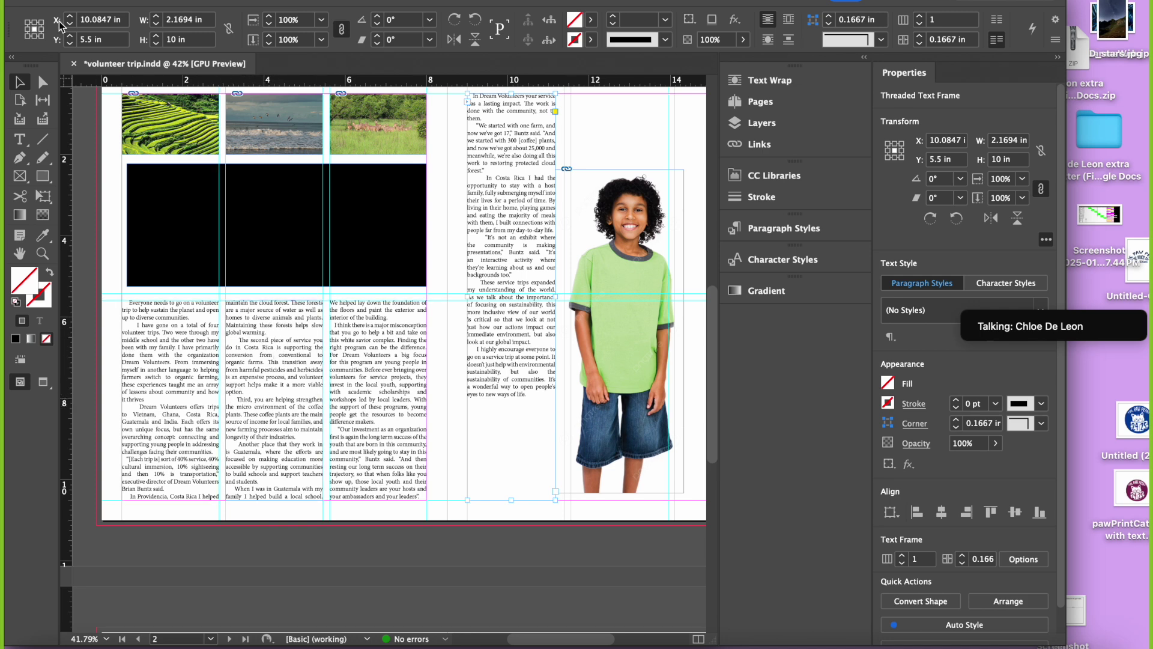
left_click(293, 382)
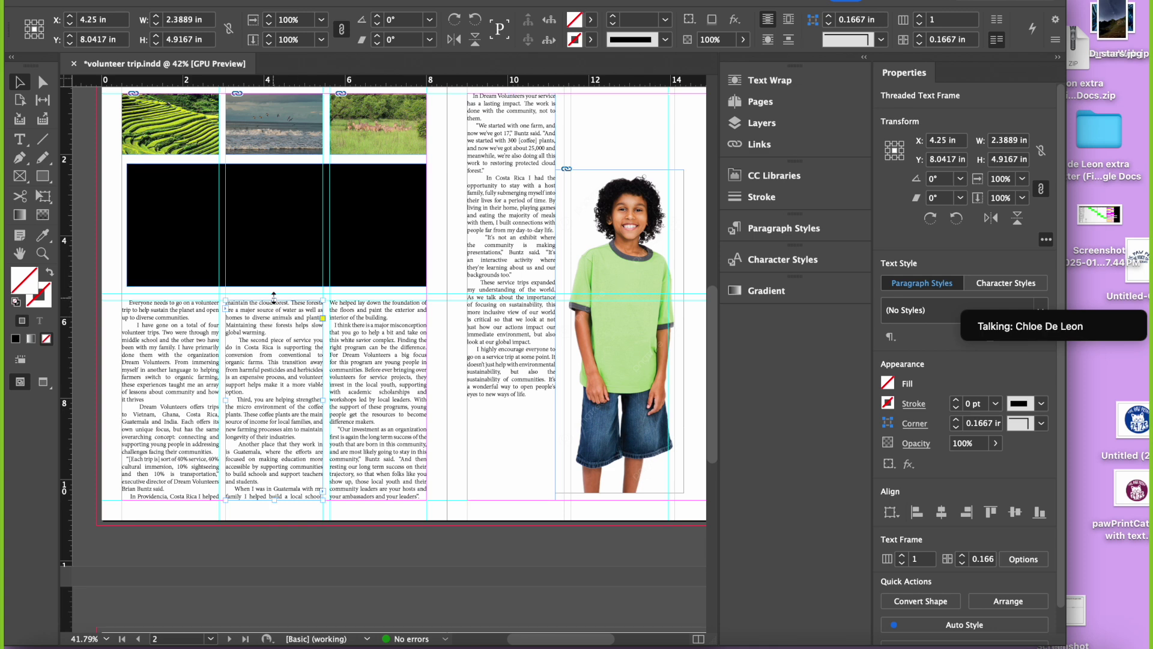
left_click_drag(273, 299, 272, 386)
scroll(486, 412, "down", 2)
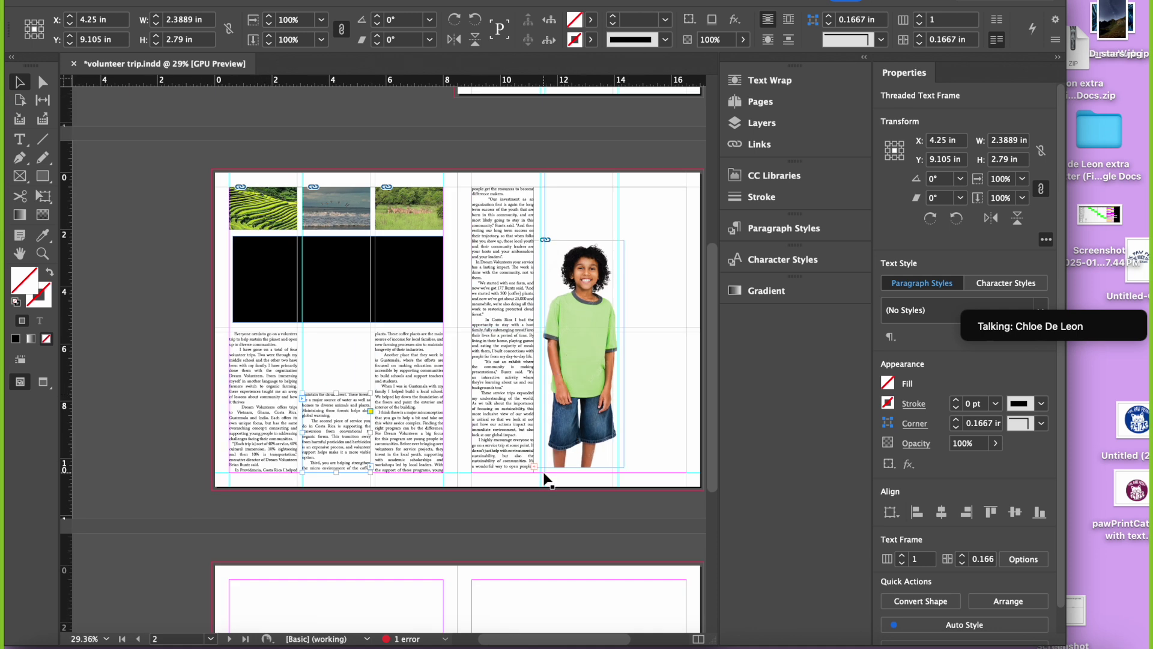
scroll(544, 479, "up", 1)
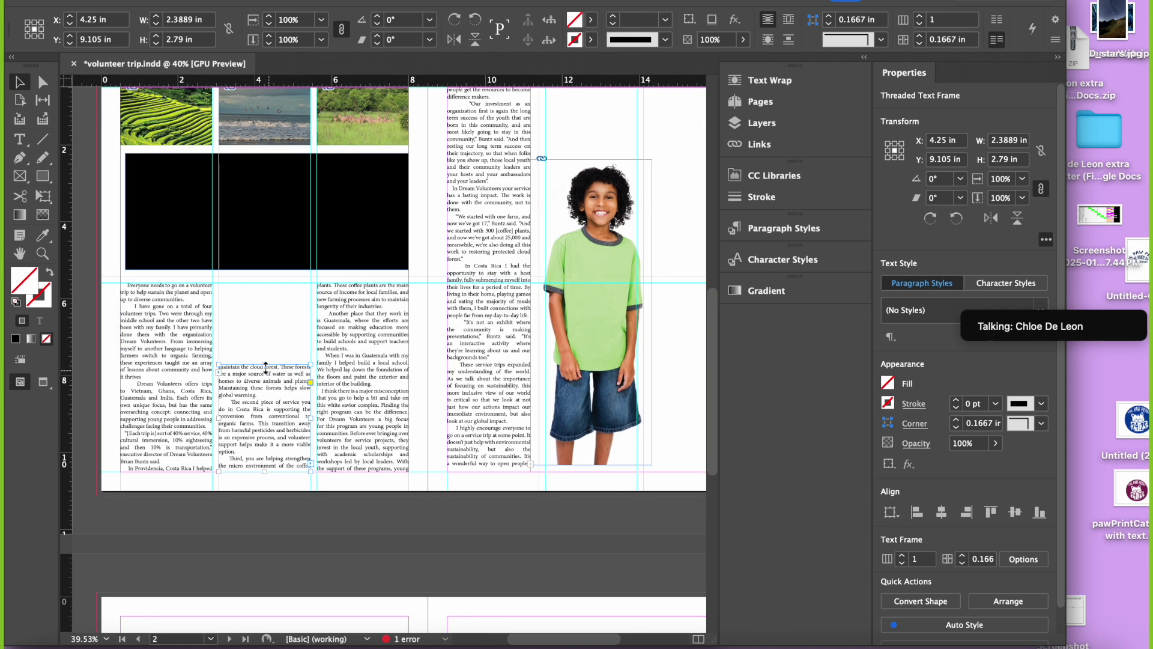
left_click_drag(265, 375, 264, 377)
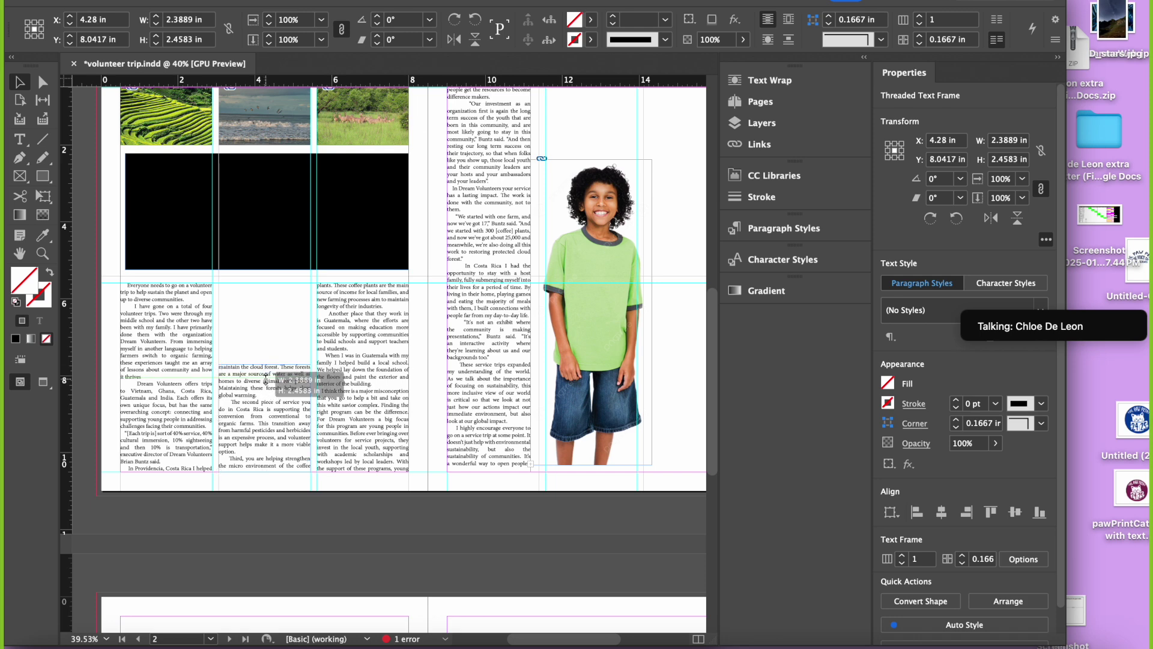
- Thread the overset text from the right page's inner frame into a new frame spanning the page's margins
scroll(551, 477, "up", 2)
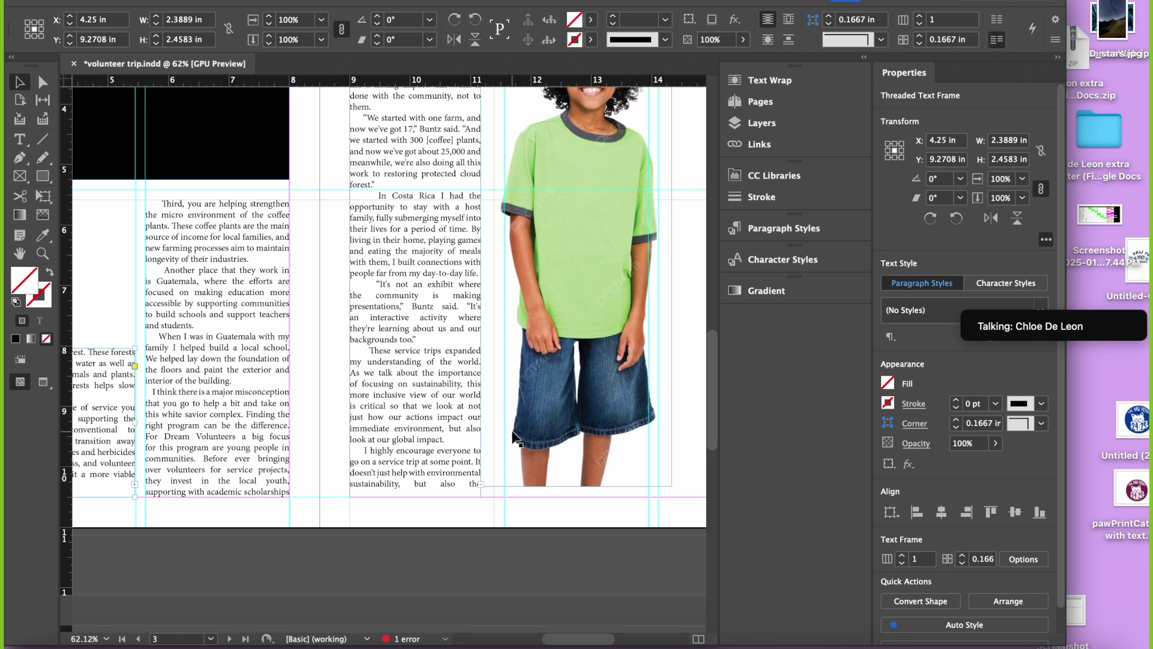
left_click(481, 485)
scroll(481, 484, "down", 2)
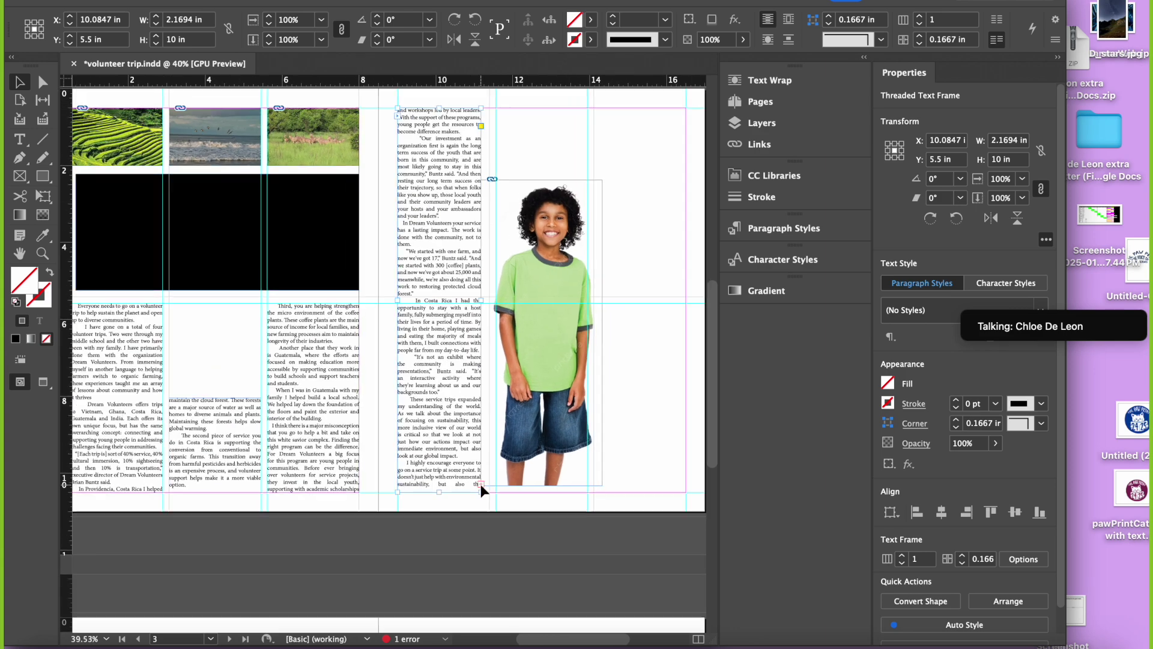
scroll(477, 486, "up", 3)
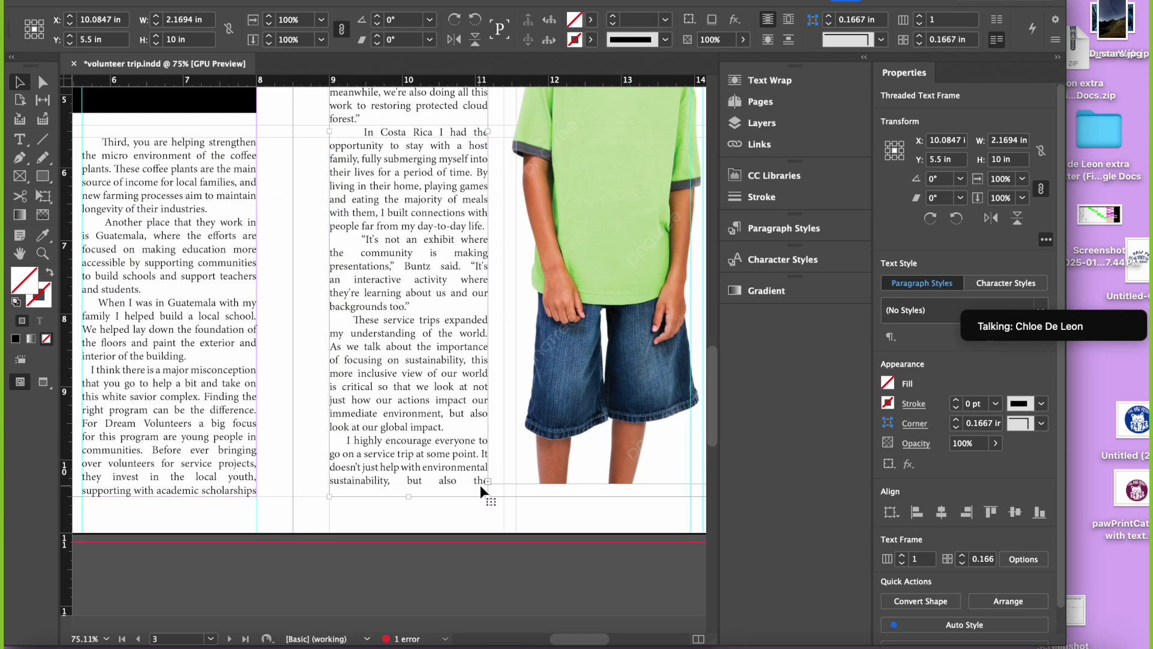
left_click(488, 482)
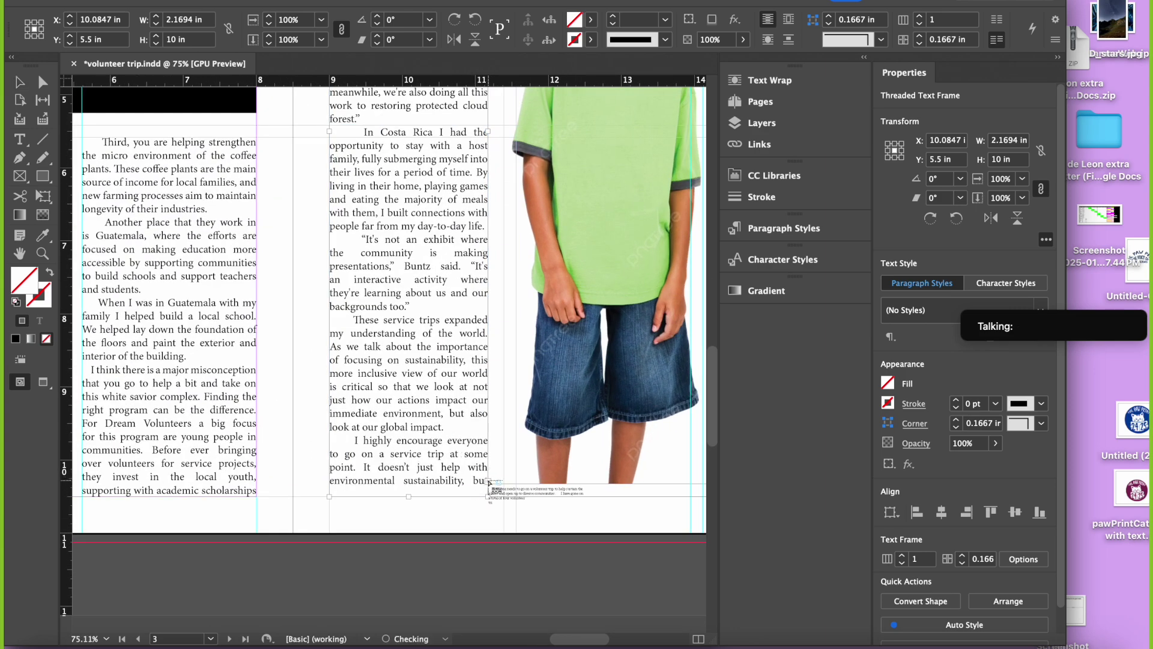
scroll(489, 482, "down", 3)
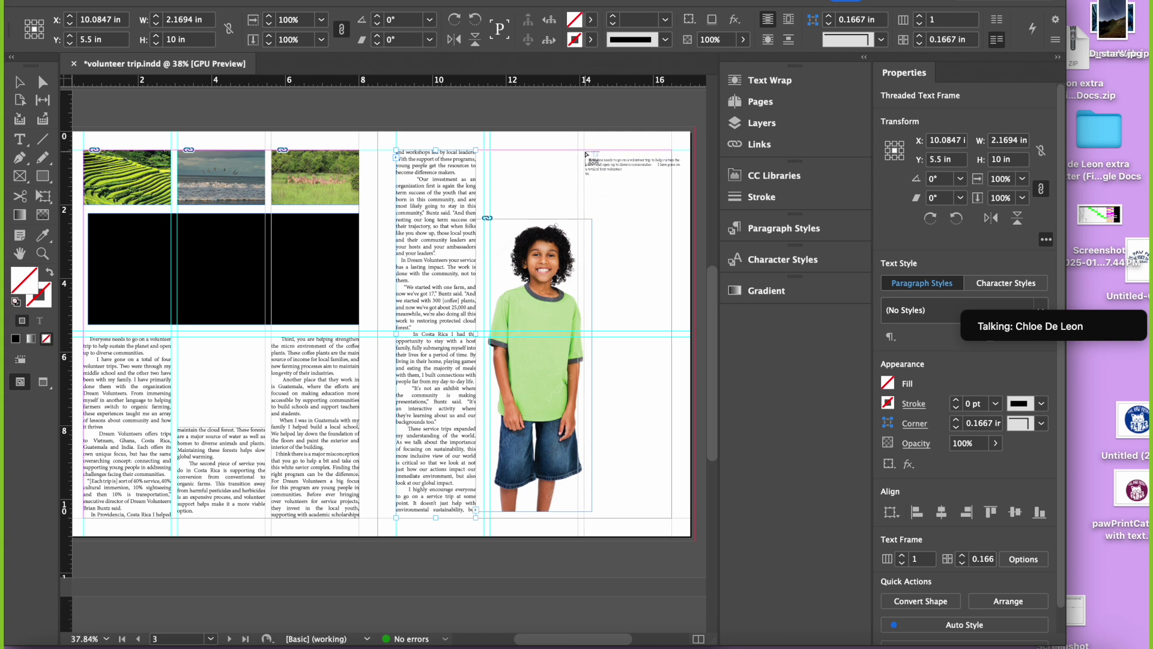
left_click(586, 155)
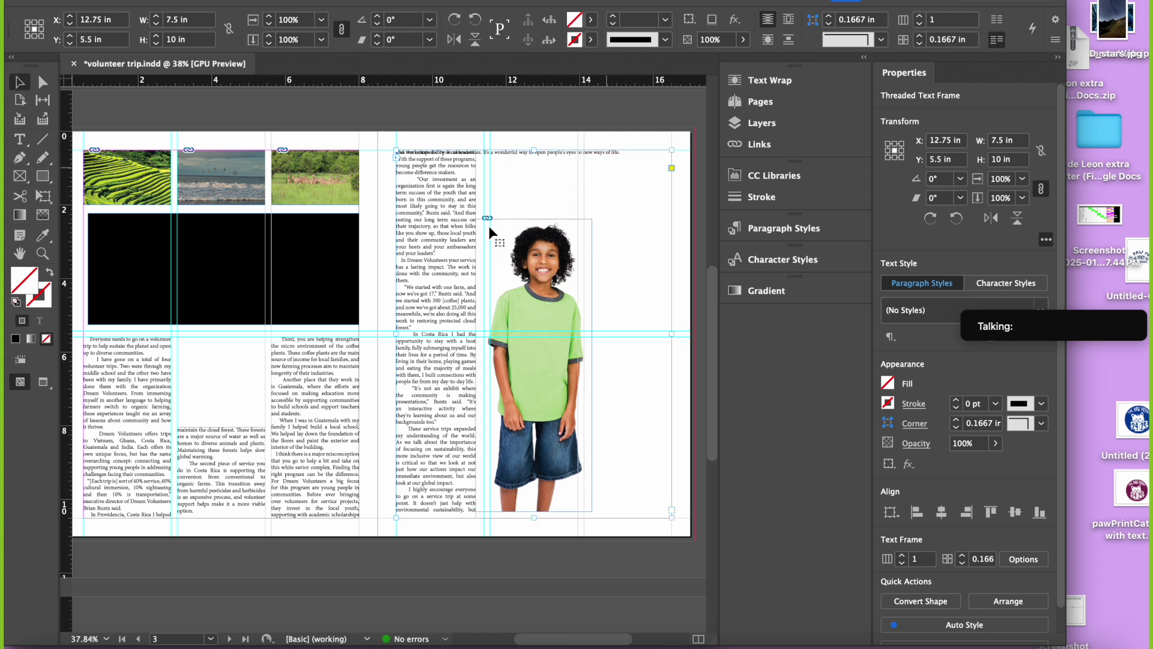
- Narrow the new frame to about 3.88 in on the right page's outer side and widen the inner frame to about 3.33 in
left_click_drag(398, 334, 575, 364)
left_click(443, 296)
left_click_drag(474, 336, 529, 334)
left_click(578, 333)
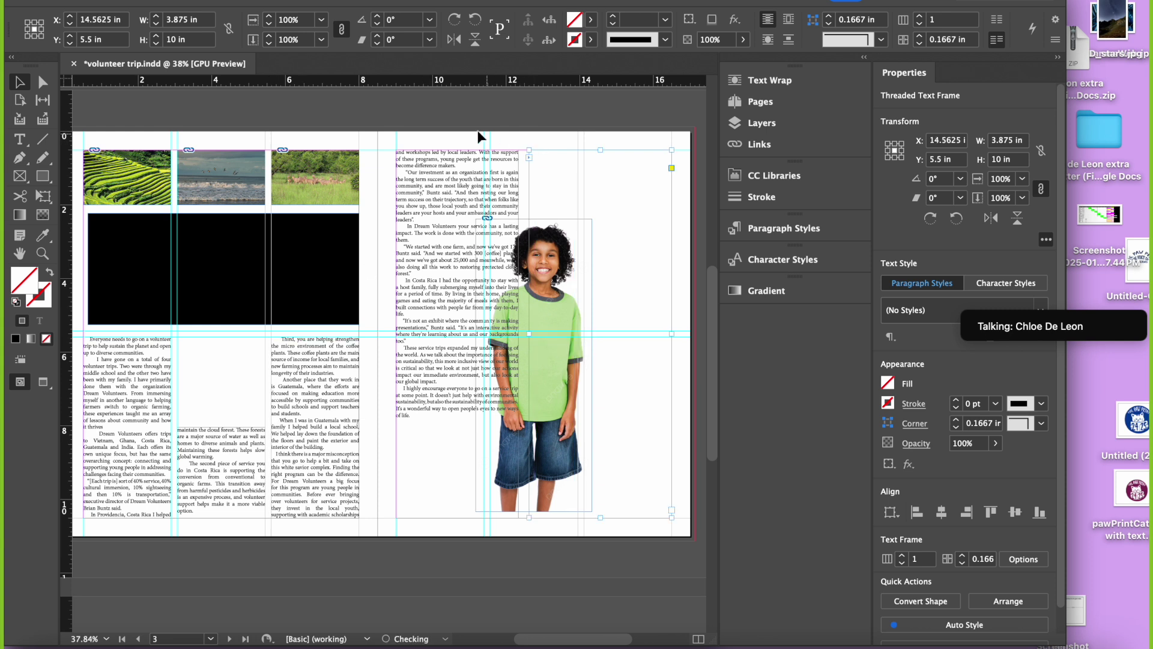
- Lower the top edges of the left page's third and first column frames, making them about 2.75 and 2.25 in tall
left_click(336, 345)
left_click_drag(318, 335, 314, 416)
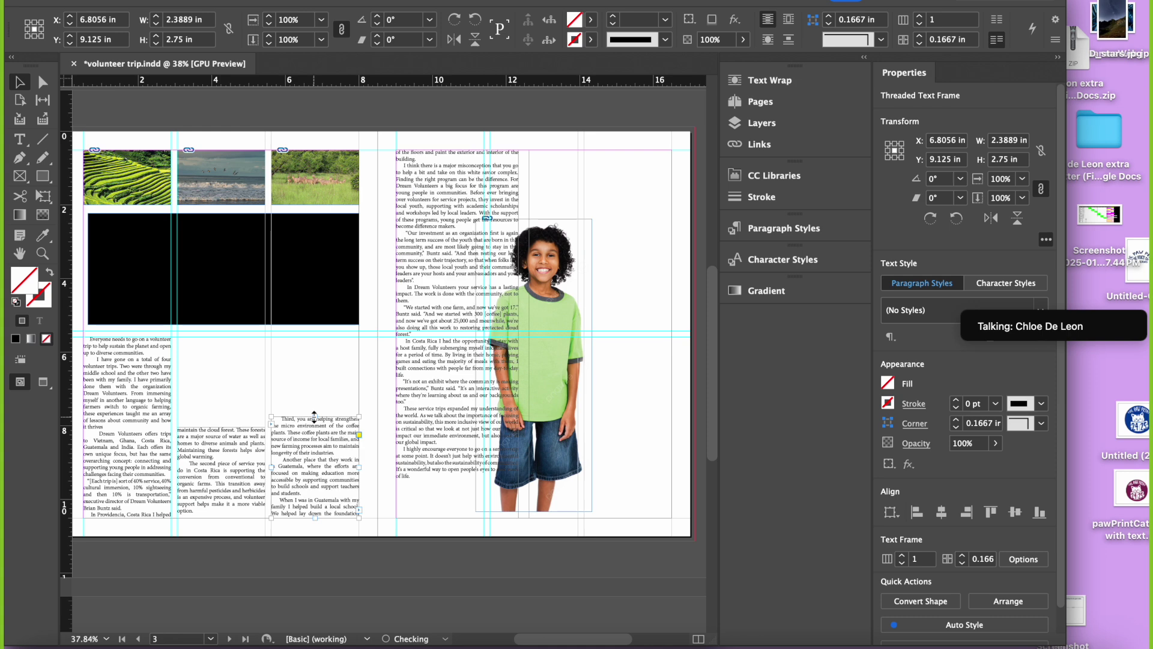
left_click(221, 472)
left_click(116, 387)
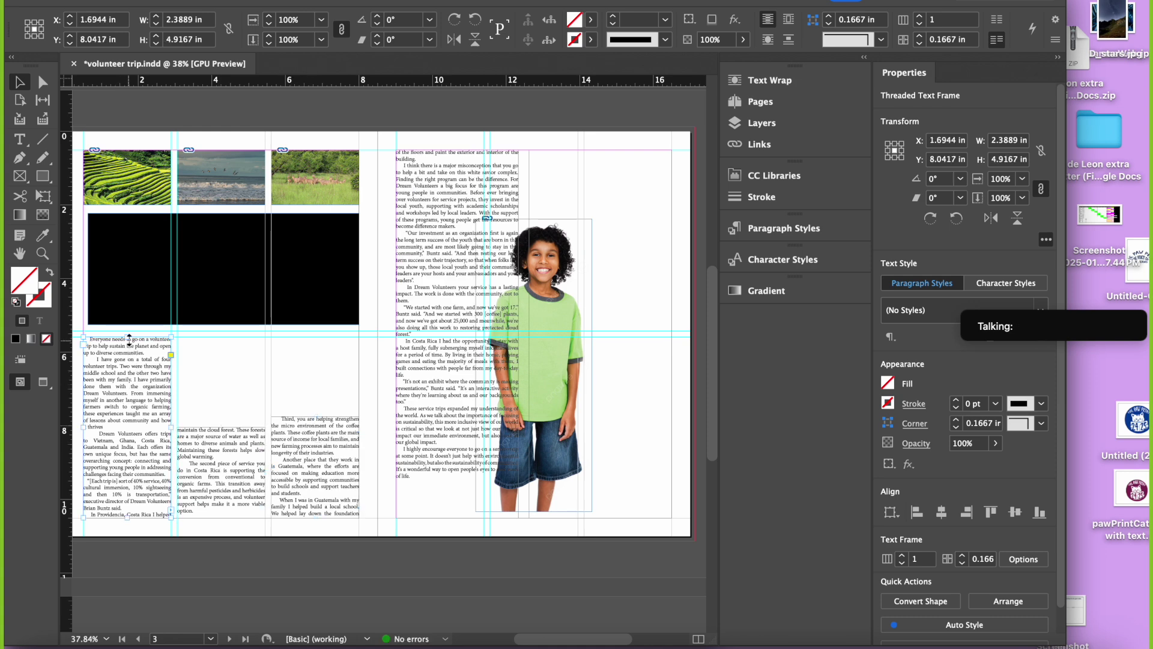
left_click_drag(128, 336, 126, 472)
left_click(215, 459)
left_click(148, 501)
left_click_drag(128, 473, 127, 435)
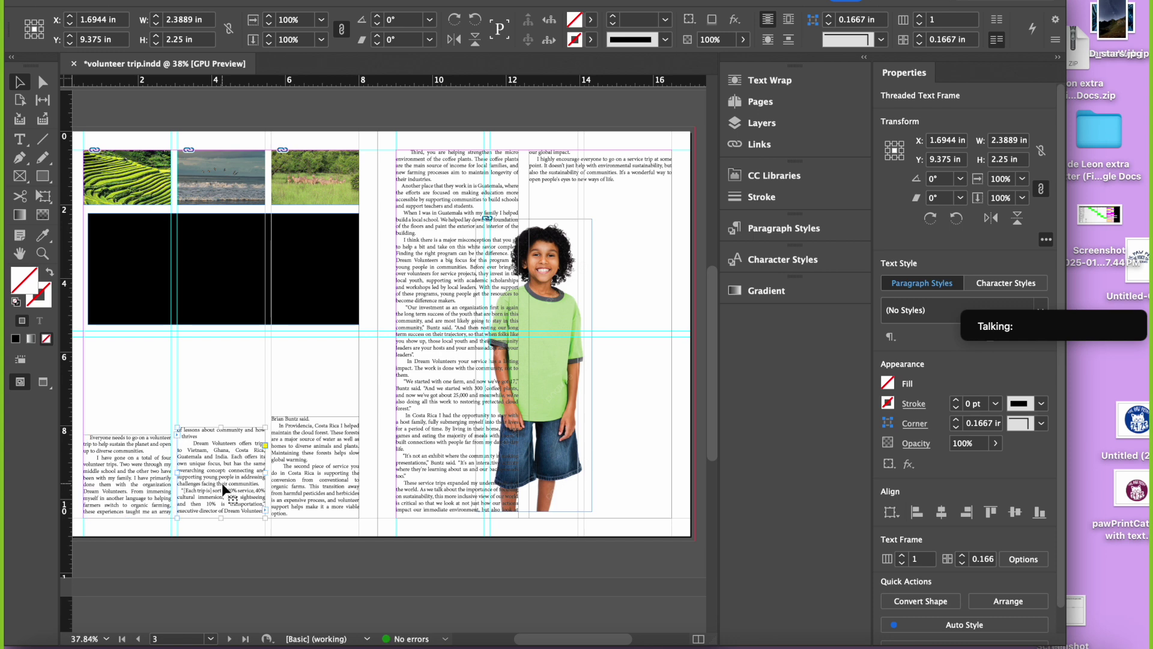
- Shorten the left page's second and third column frames further from the top so the three columns step down in height
mouse_move(221, 427)
left_mouse_down()
mouse_move(221, 476)
mouse_move(222, 449)
left_mouse_up()
left_click(317, 418)
left_click_drag(317, 418, 314, 480)
left_click(411, 334)
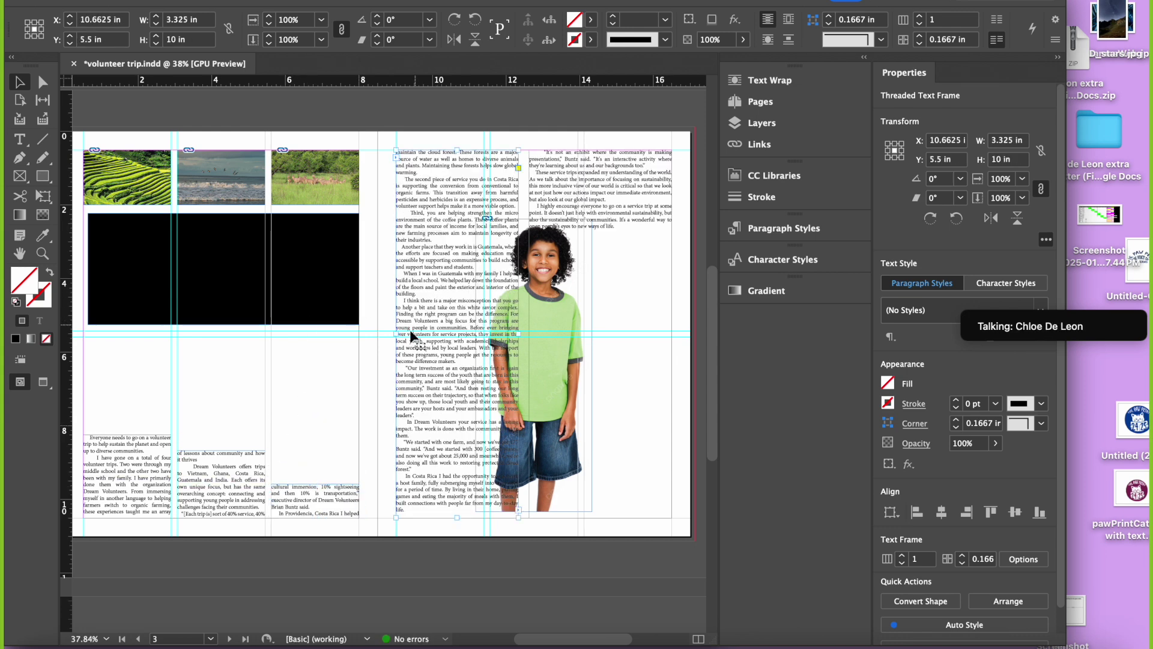
left_click_drag(400, 335, 441, 329)
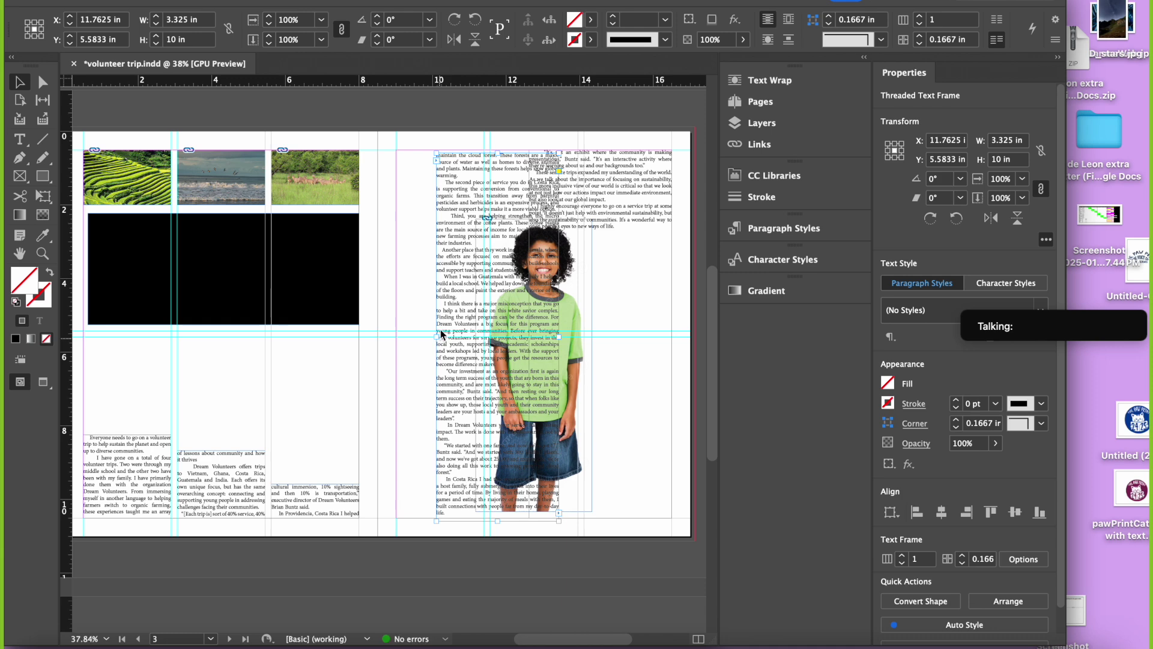
key("super+z")
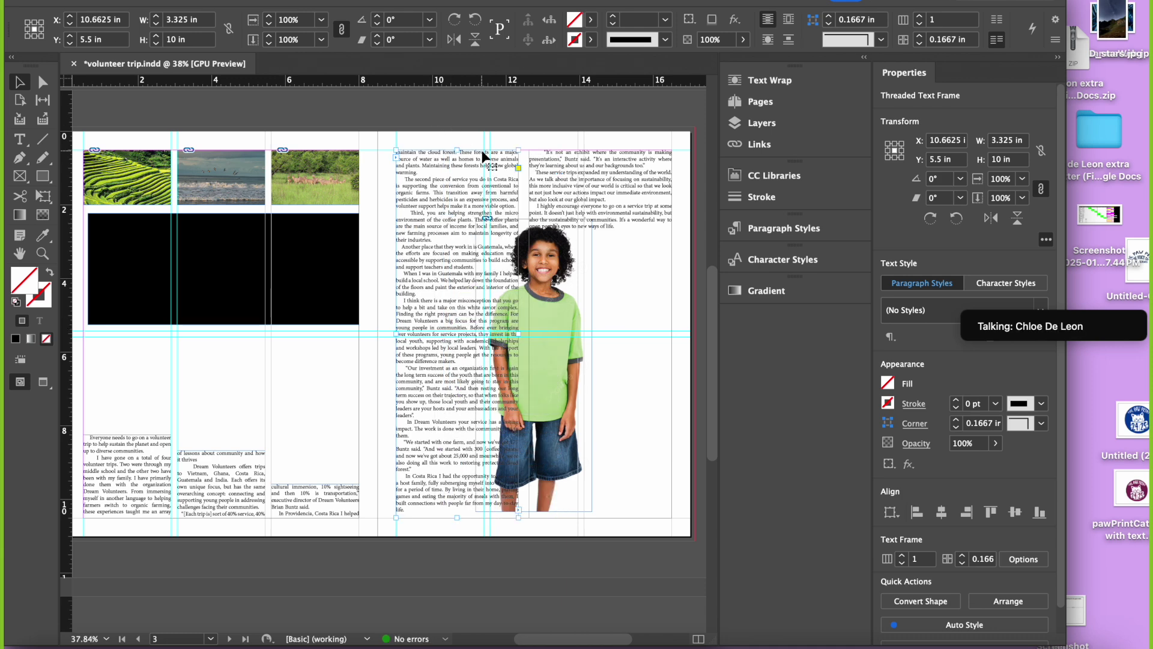
- Adjust the inner edge of the right page's outer text frame slightly
scroll(449, 279, "right", 3)
left_click(594, 209)
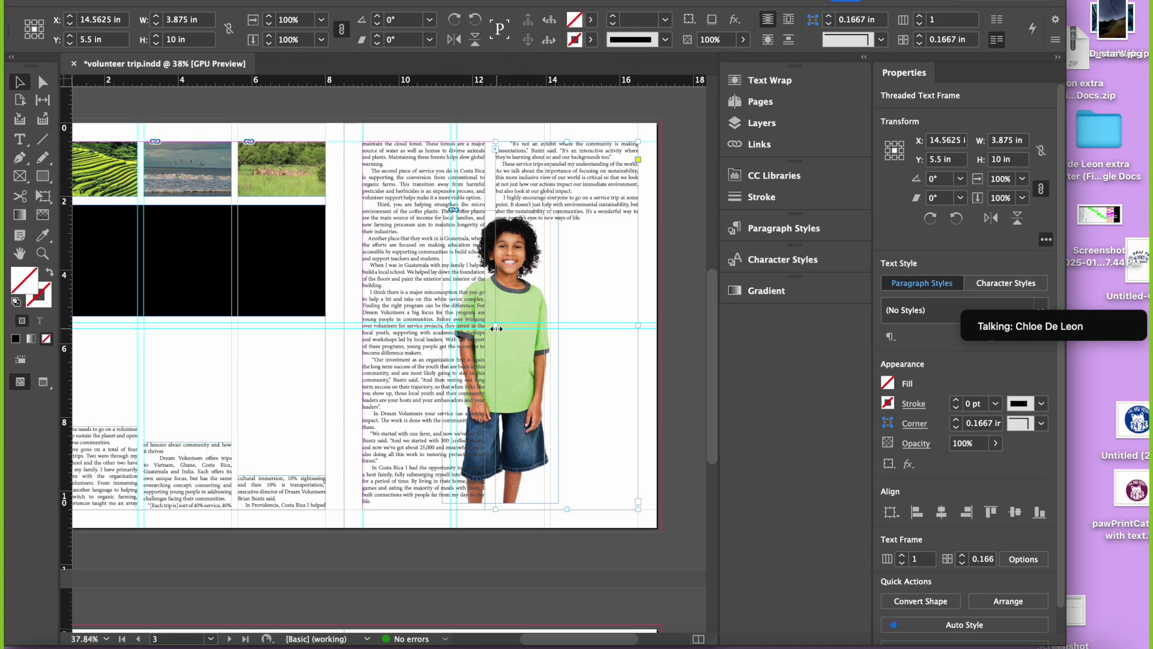
mouse_move(496, 328)
left_mouse_down()
mouse_move(507, 326)
mouse_move(494, 325)
left_mouse_up()
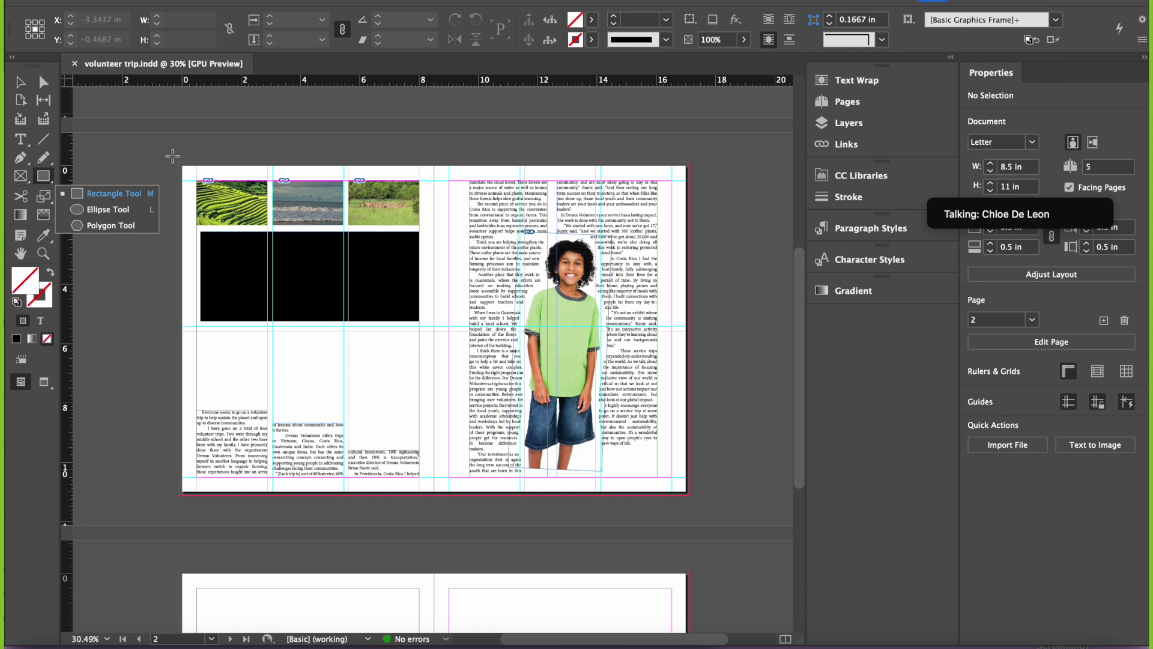
- Draw a 17.25 by 11.25 in rectangle covering the whole spread including the bleed, and give it a solid black fill
left_click_drag(177, 161, 690, 498)
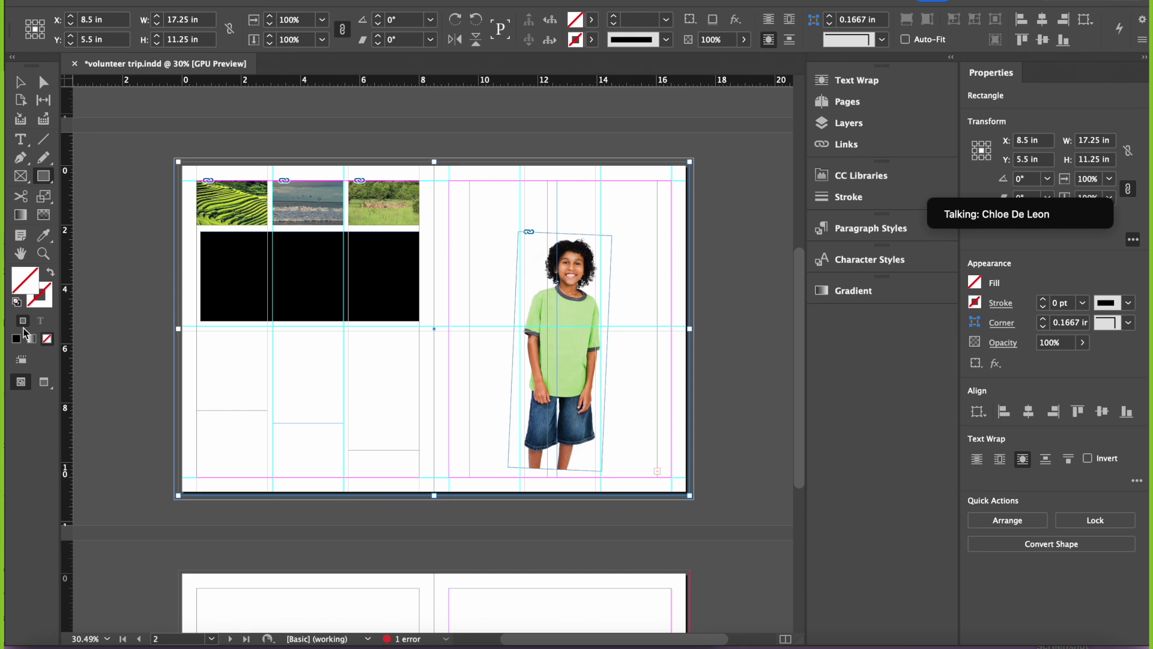
double_click(40, 300)
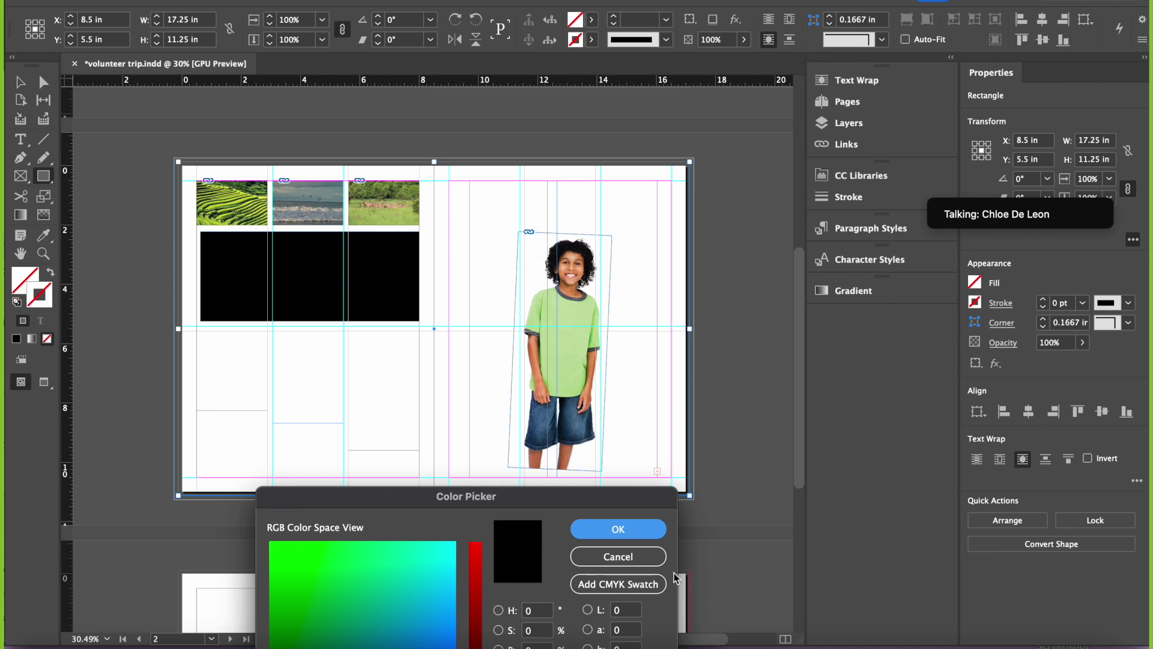
left_click(619, 556)
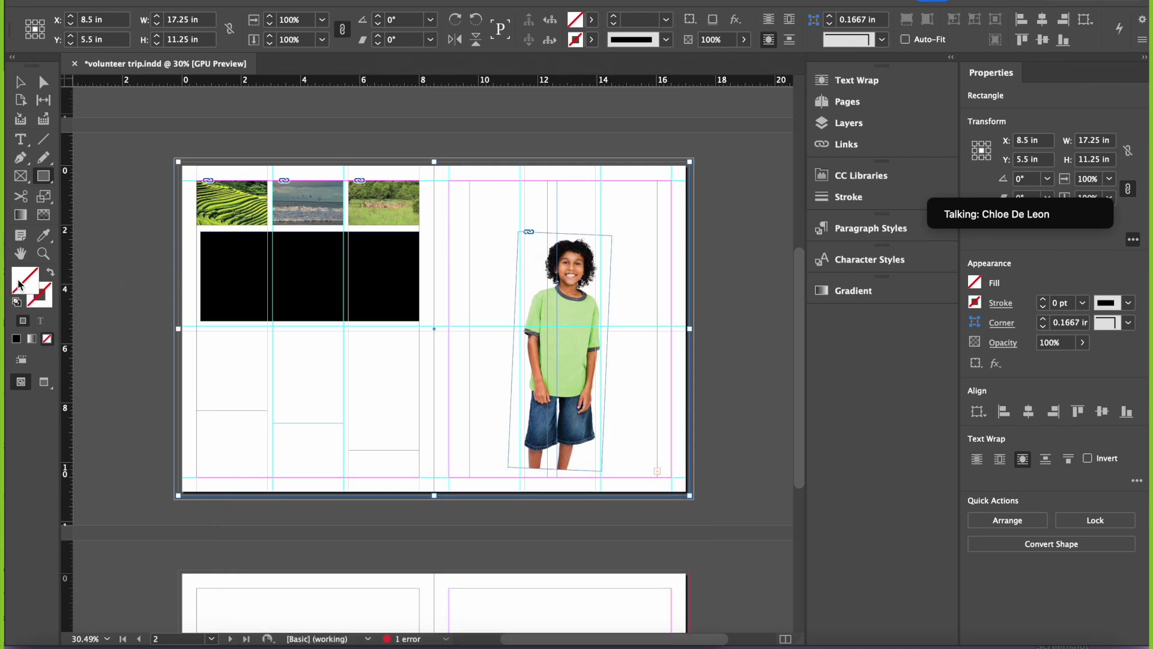
left_click(17, 339)
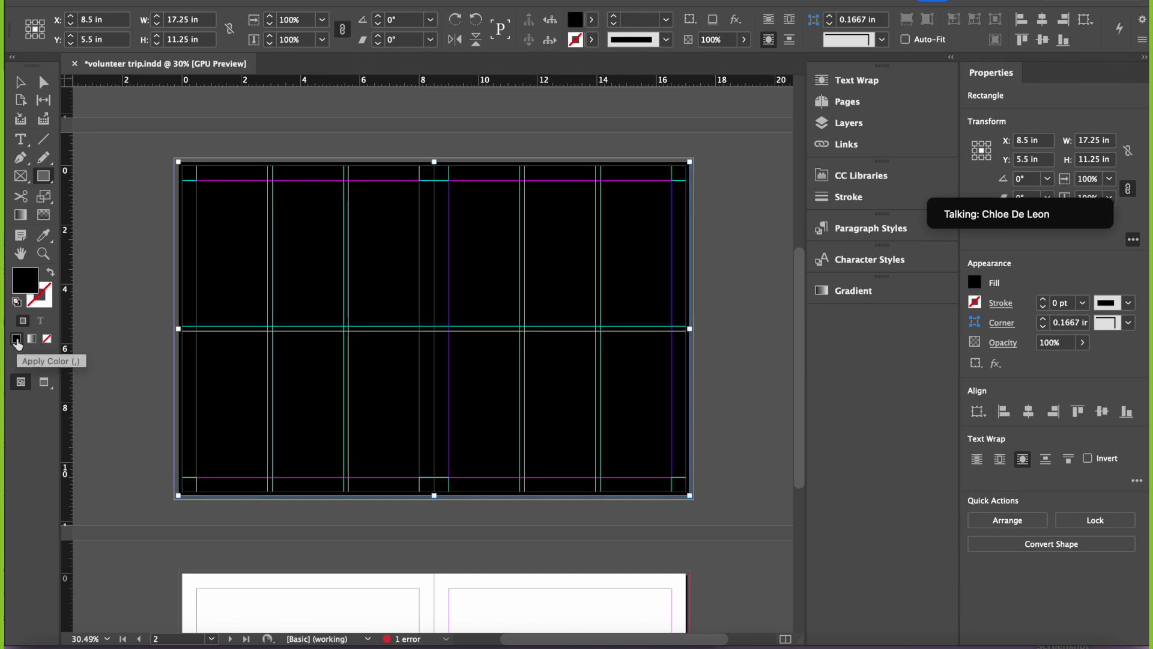
left_click(16, 339)
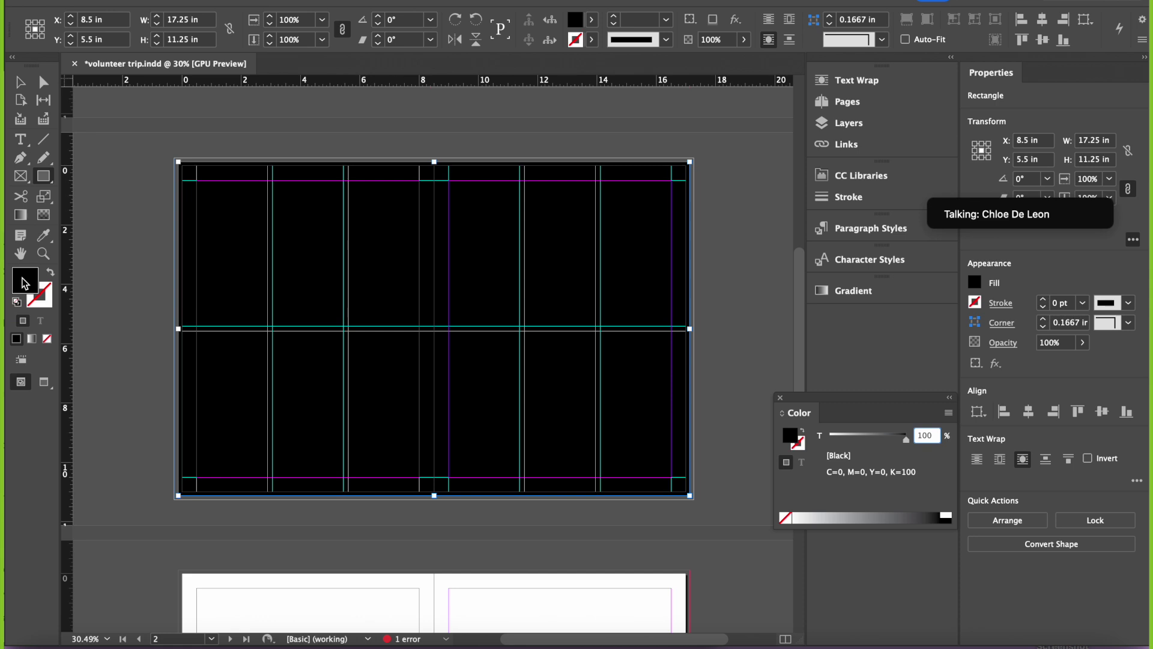
- Change the rectangle's fill to a pale mint green, hue 140, saturation 13 and brightness 97 (#d7f8e2)
double_click(25, 281)
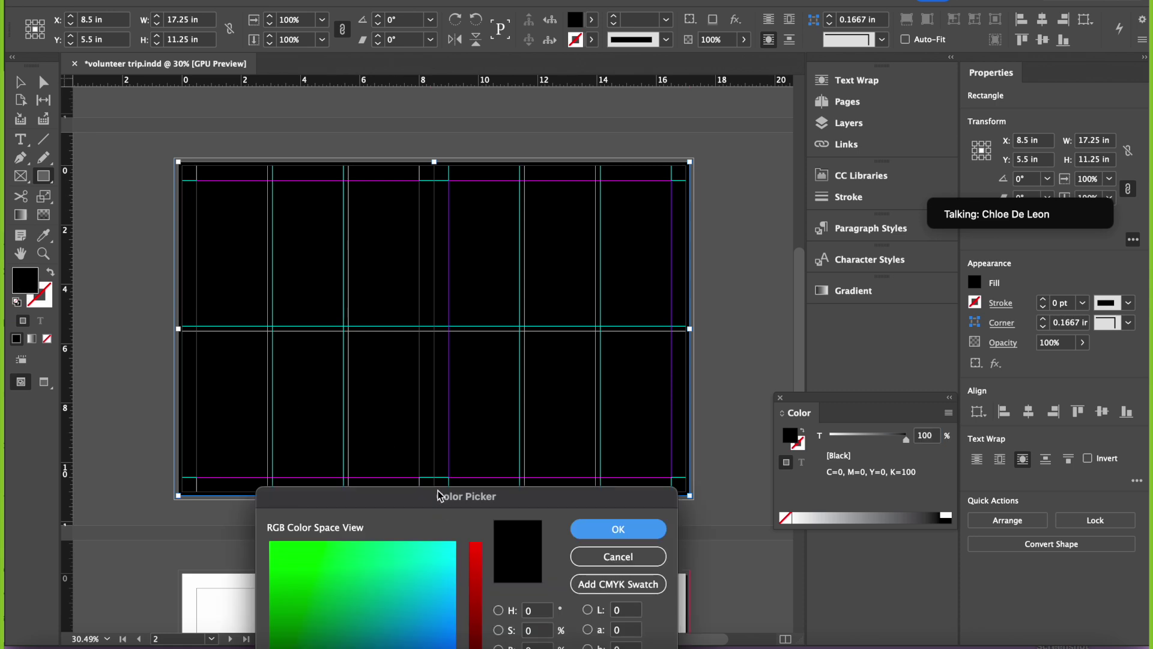
left_click_drag(438, 496, 643, 66)
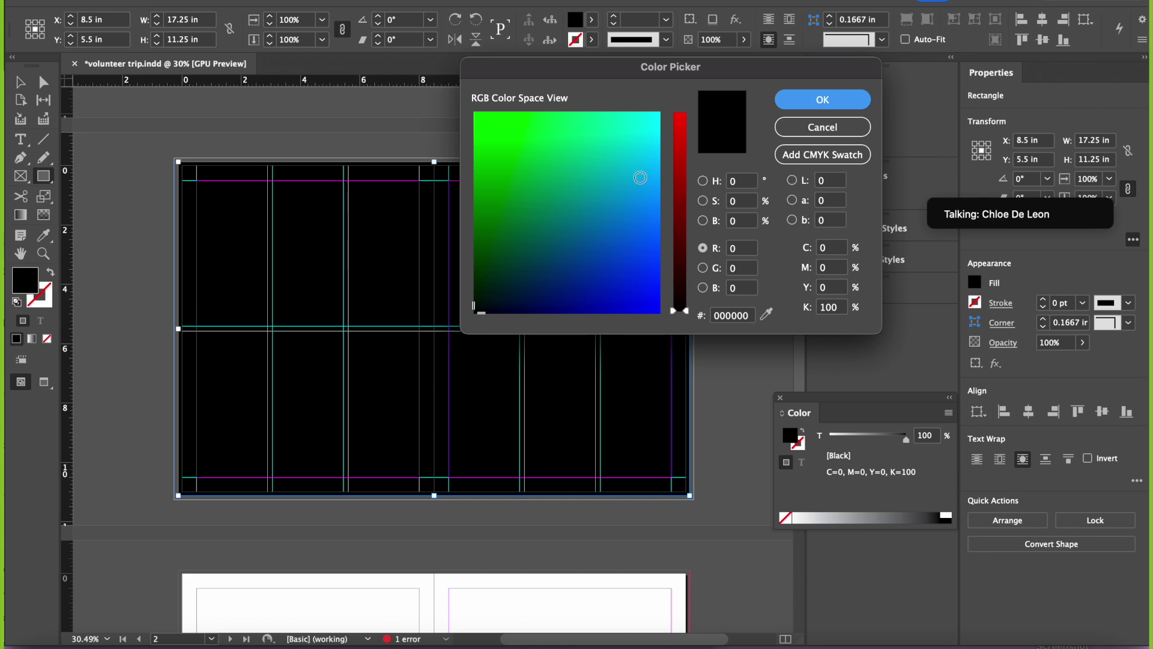
left_click(557, 113)
left_click(553, 243)
left_click(552, 259)
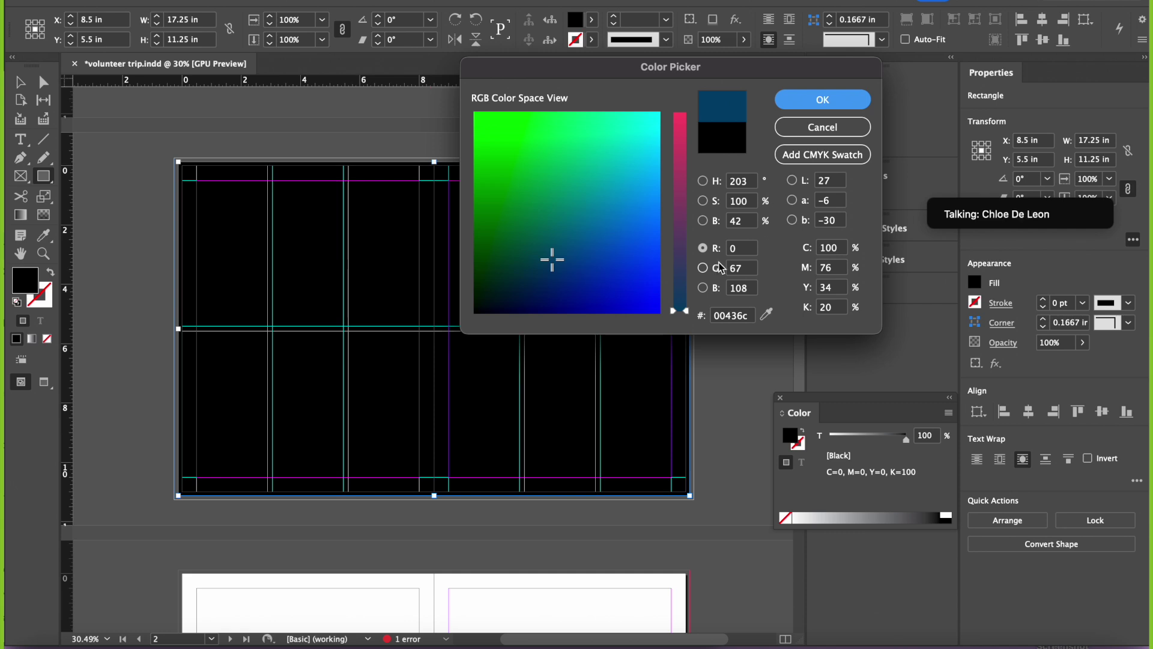
left_click(703, 181)
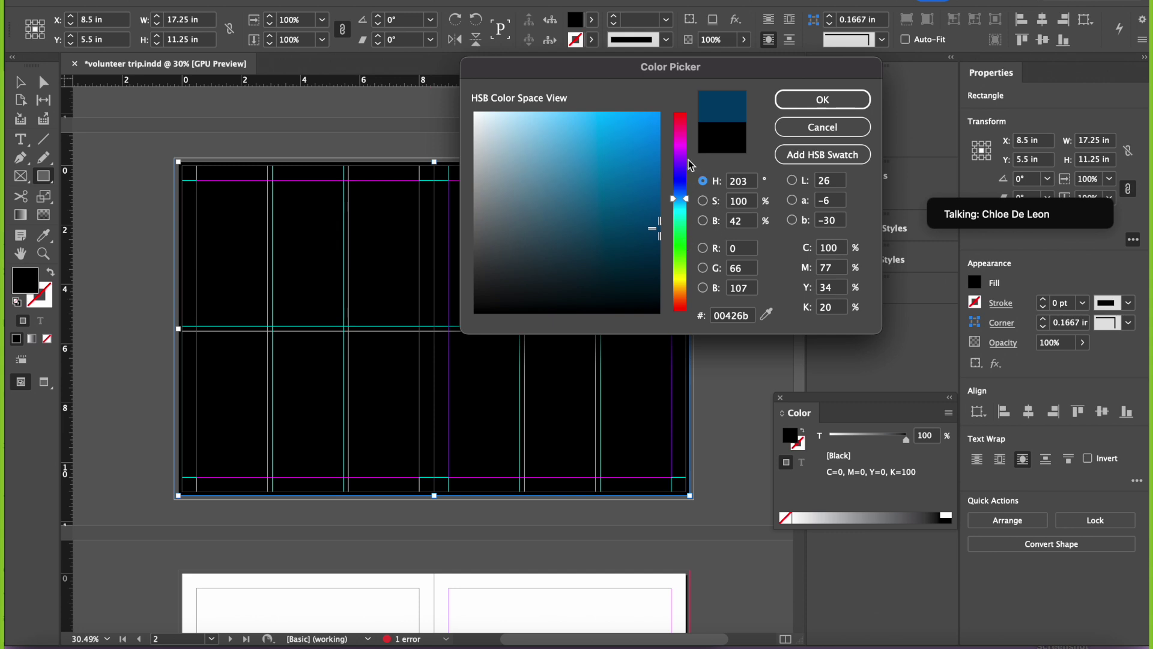
left_click_drag(680, 240, 680, 234)
mouse_move(611, 192)
left_mouse_down()
mouse_move(535, 119)
mouse_move(502, 114)
left_mouse_up()
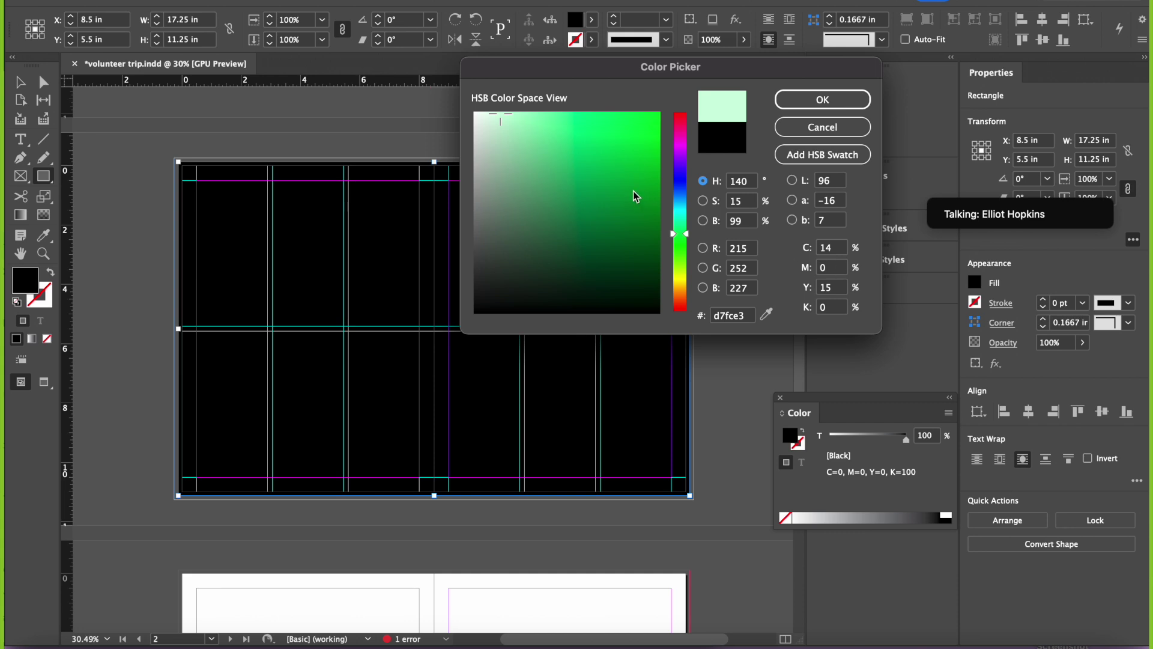
left_click_drag(518, 120, 498, 117)
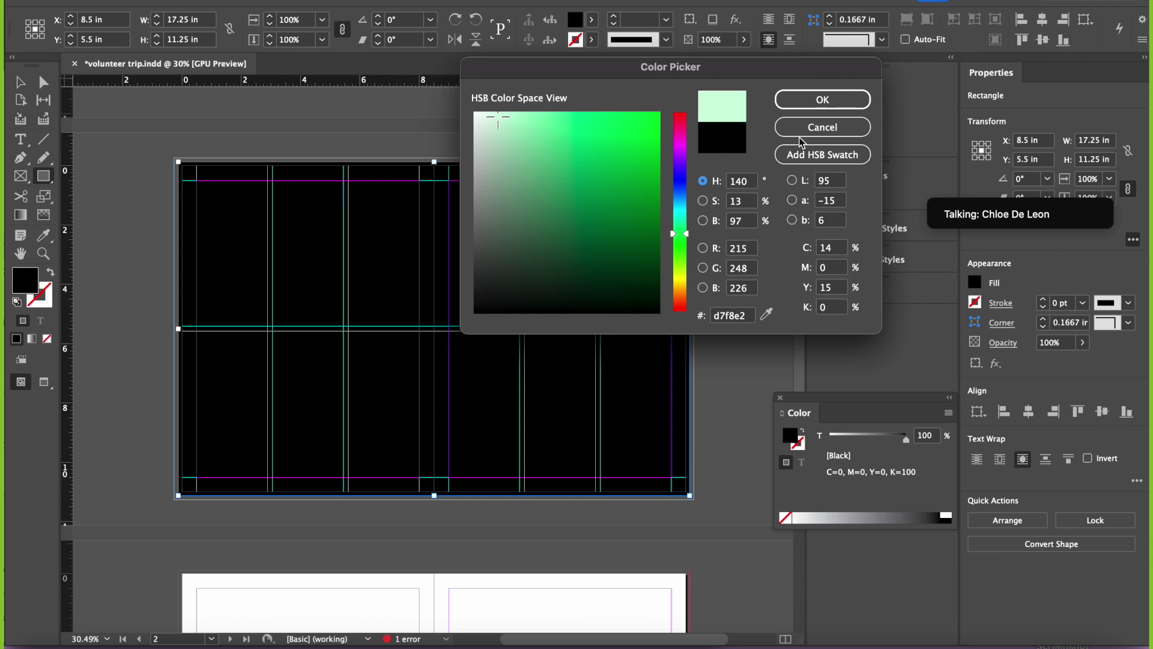
left_click(834, 99)
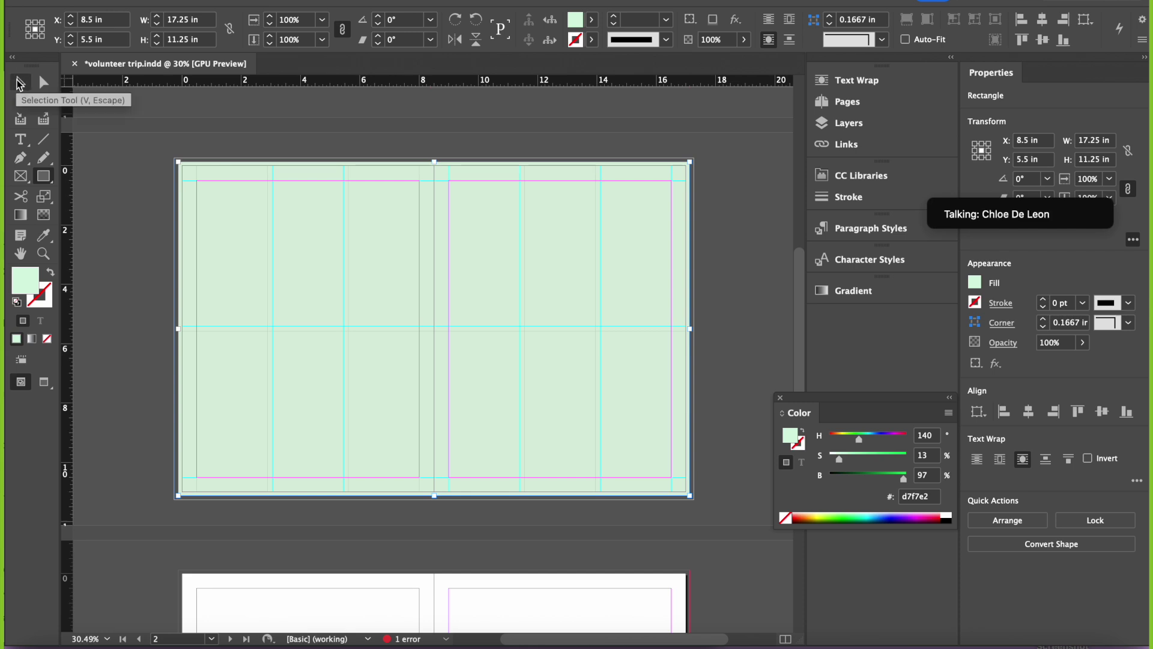
- Send the pale green rectangle to the back, behind the photos, black block, cutout person and text frames
left_click(20, 85)
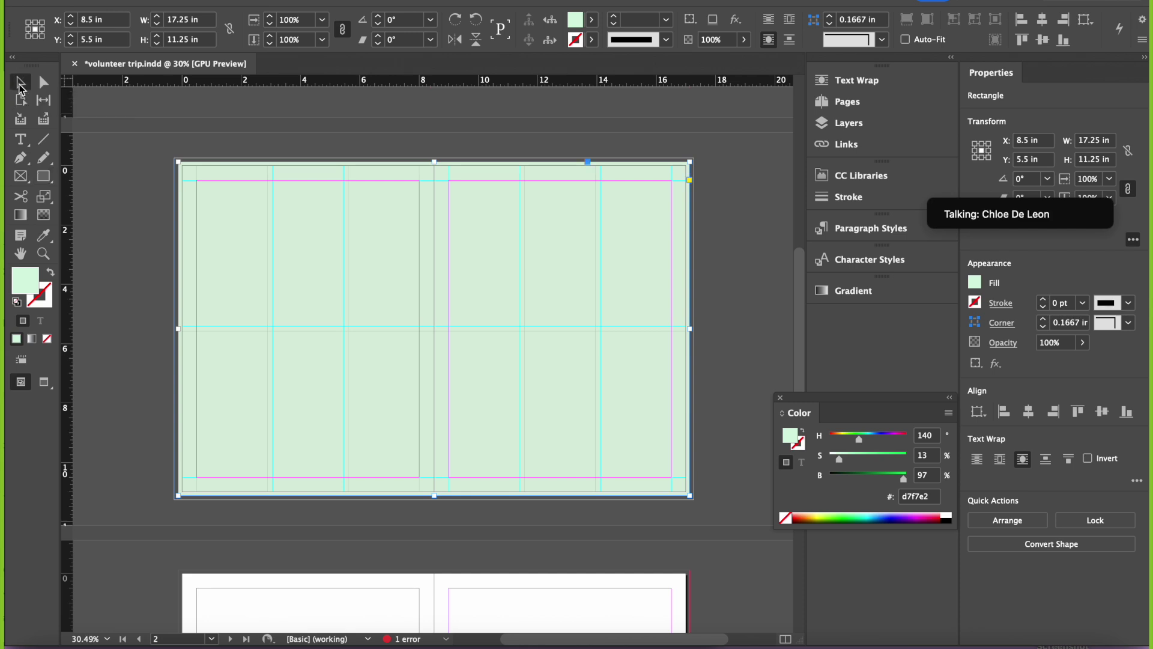
right_click(376, 178)
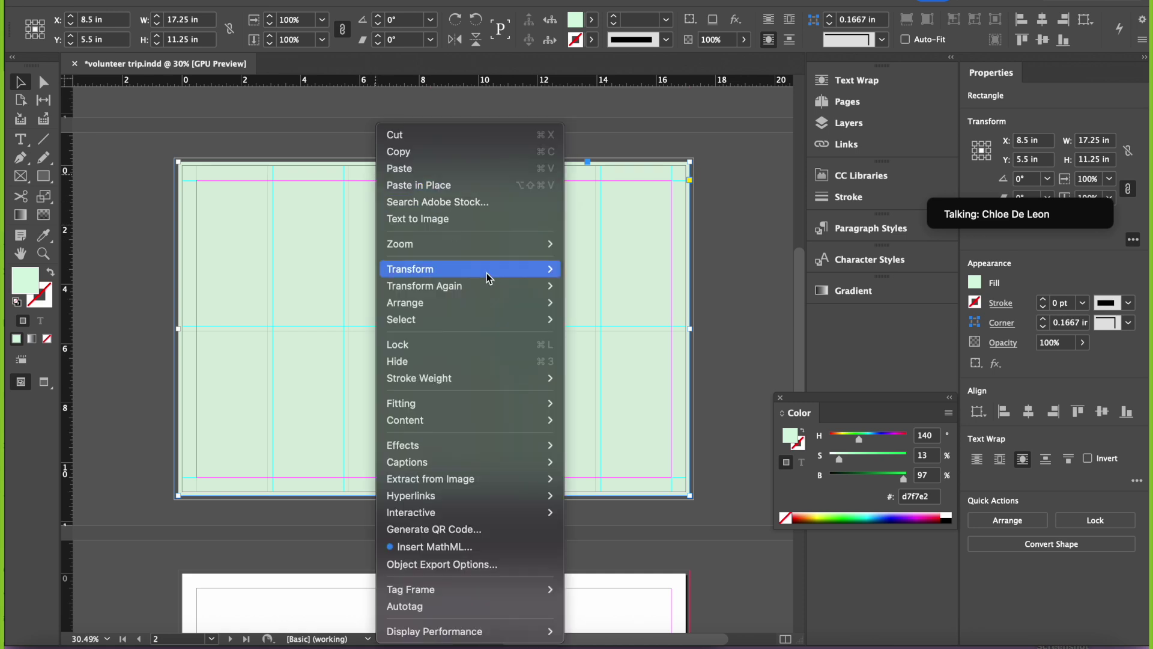
mouse_move(479, 307)
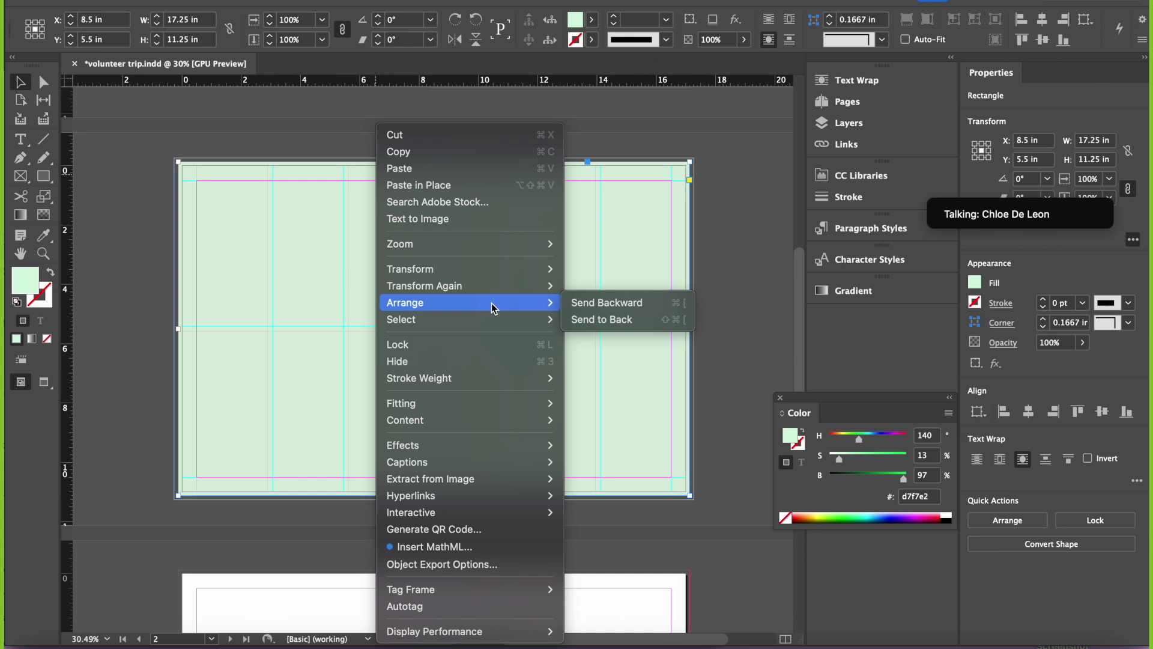
left_click(596, 319)
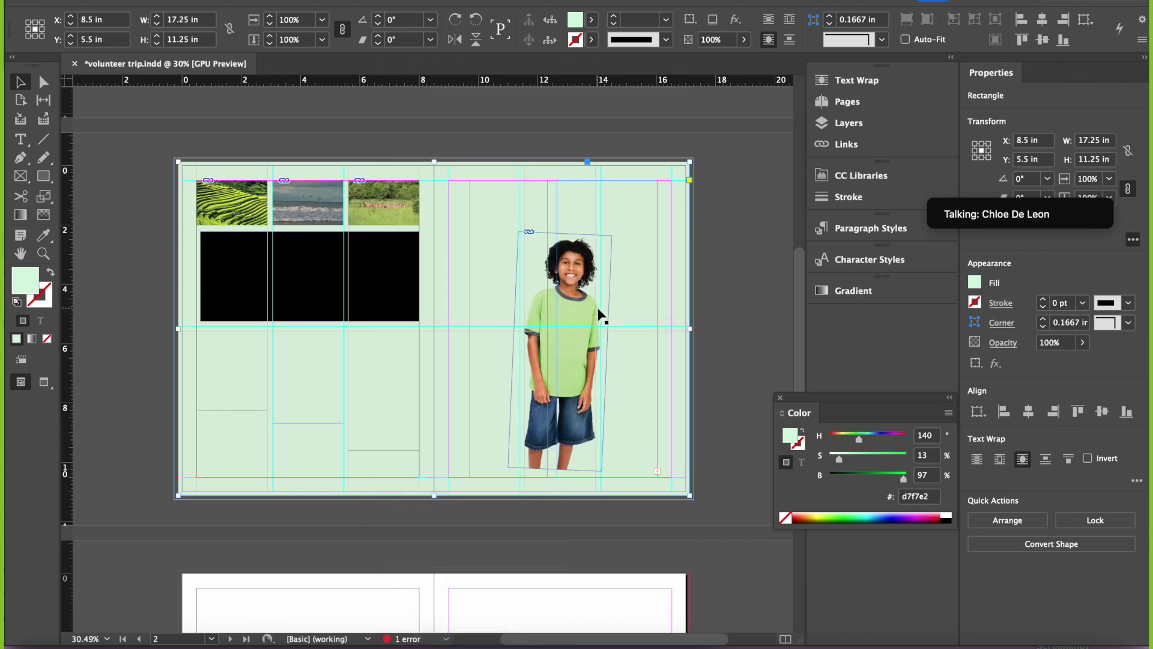
- Lock the pale green background rectangle in place
right_click(195, 178)
mouse_move(251, 306)
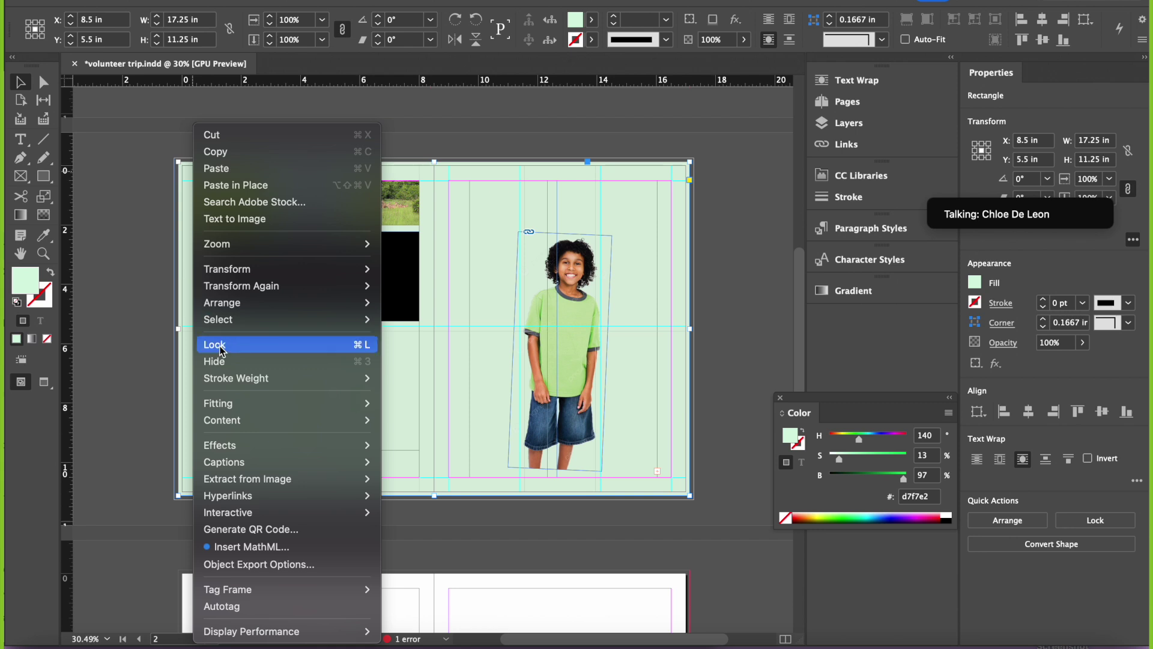
right_click(183, 187)
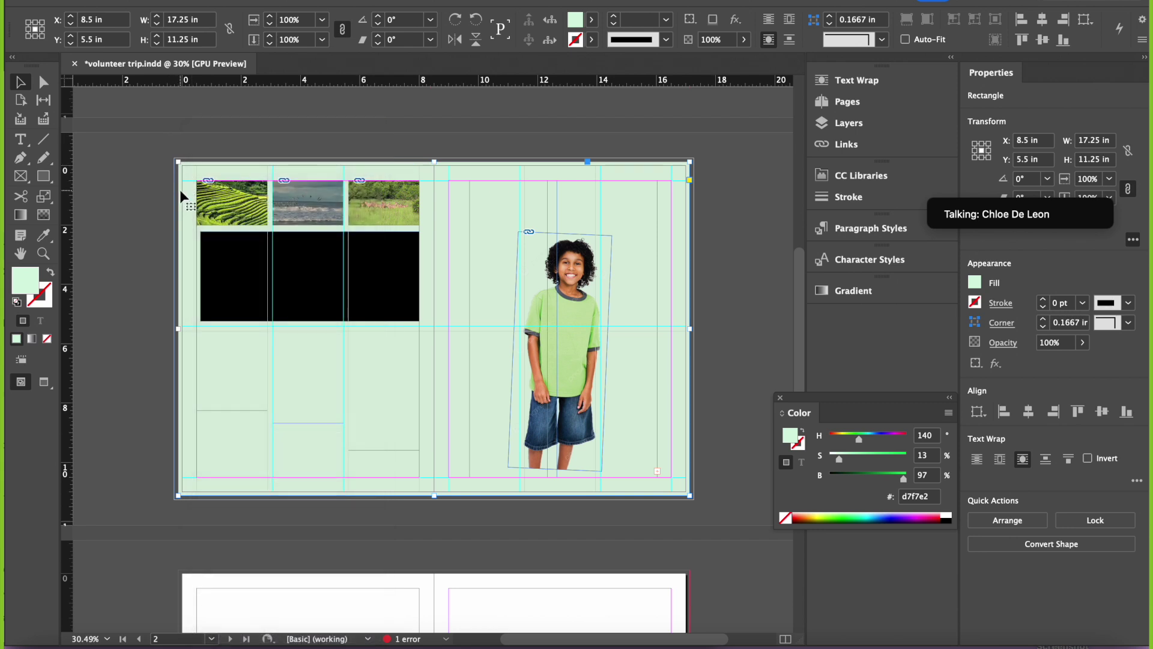
right_click(181, 192)
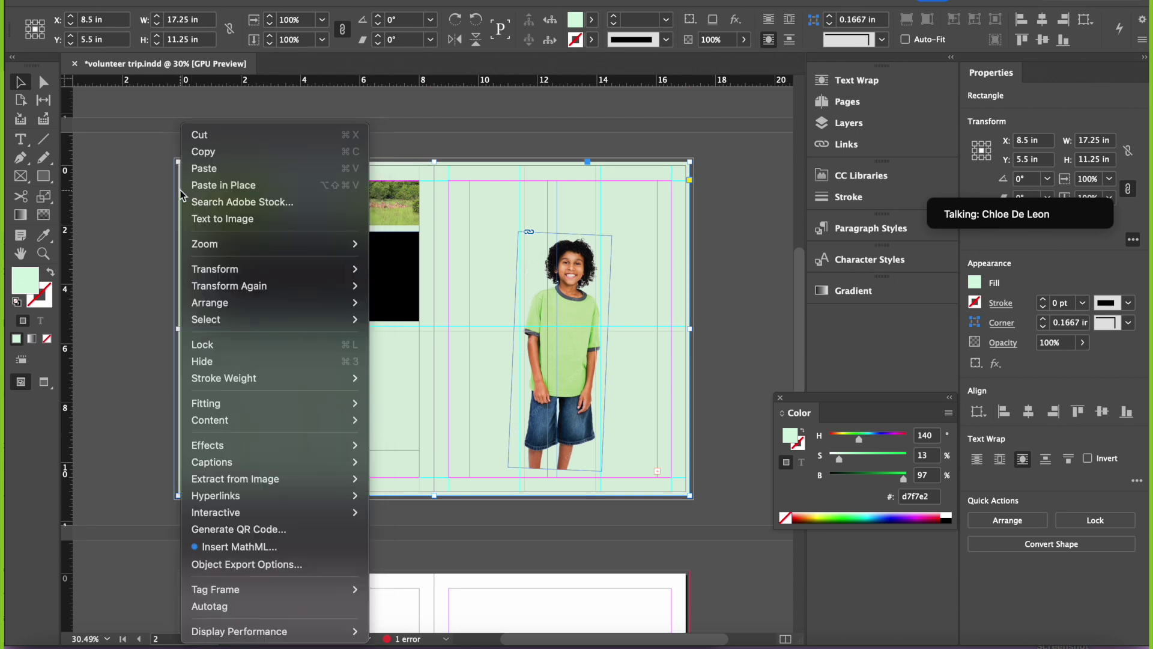
left_click(202, 347)
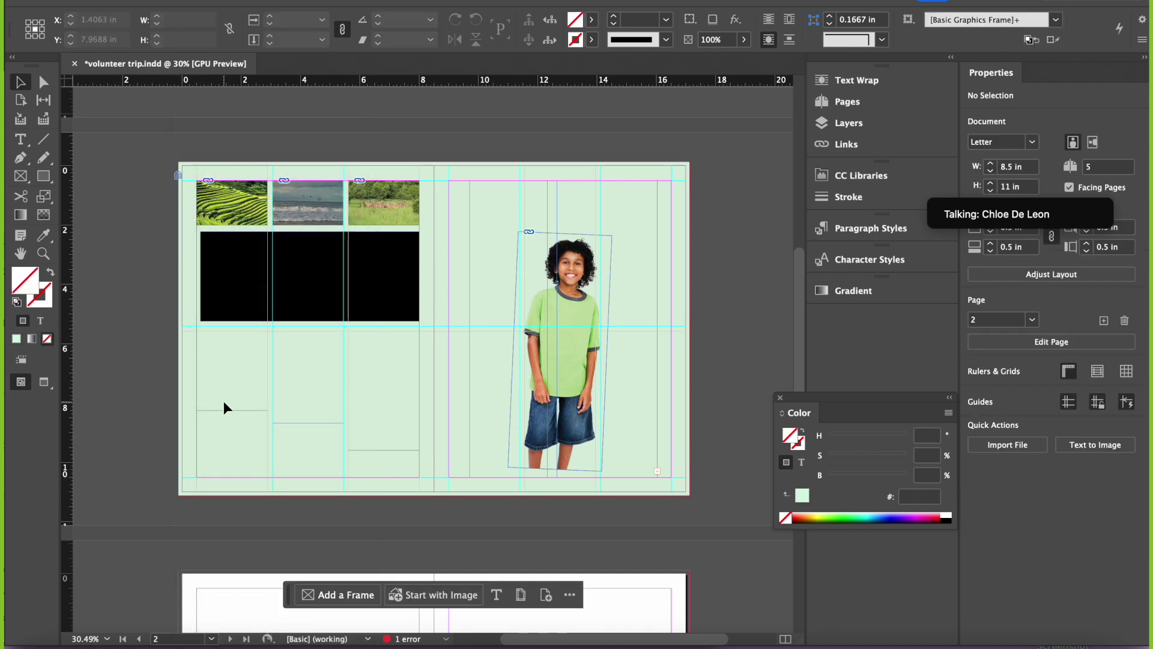
- Give the green background rectangle no text wrap and a size of 17.5 by 11.75 in, and lock it again
left_click(560, 282)
left_click_drag(565, 299, 622, 142)
right_click(622, 143)
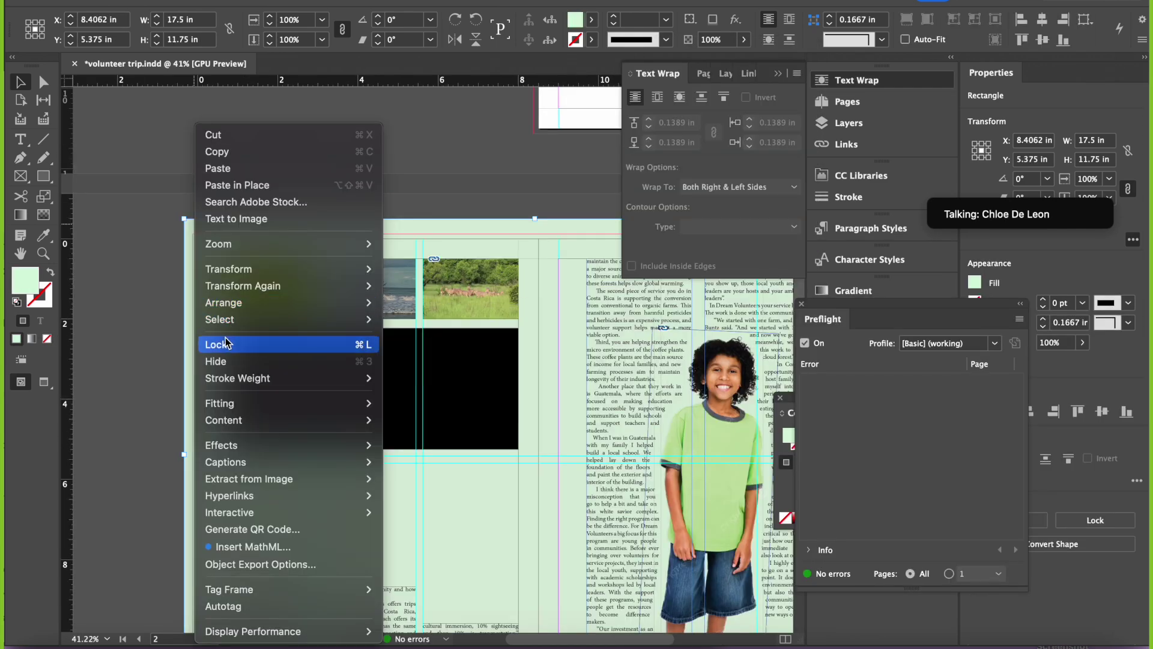
left_click(226, 343)
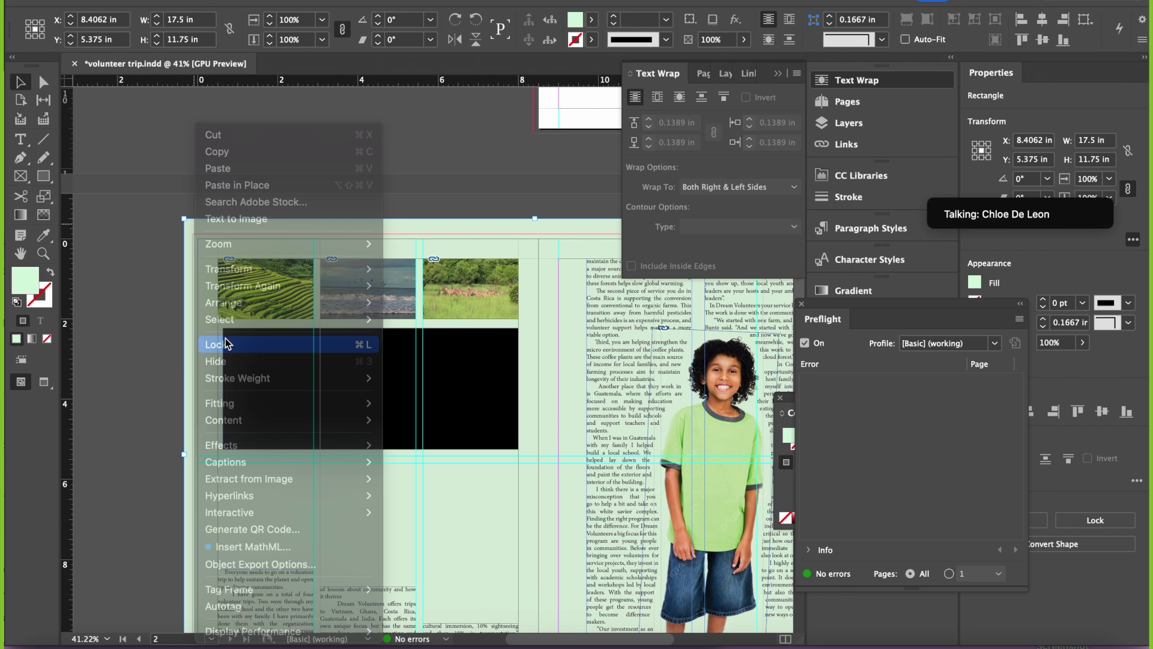
- Position the right page's outer text frame at X 14.3375 in, Y 5.5 in, level with the top and bottom margins
scroll(388, 393, "down", 5)
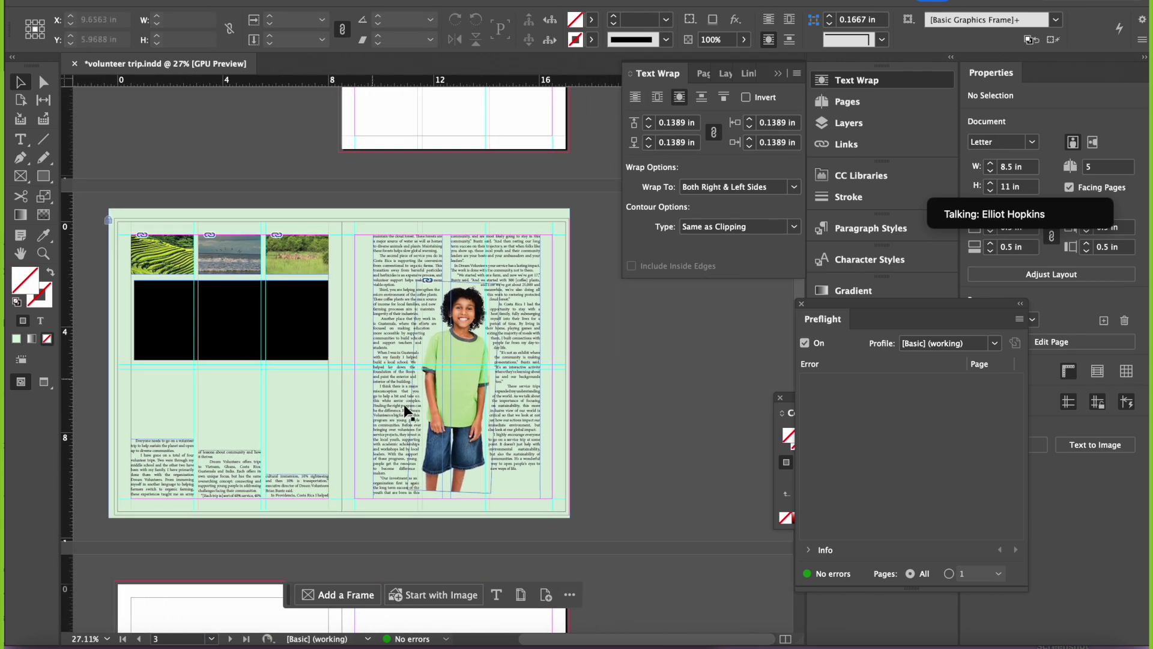
left_click(464, 446)
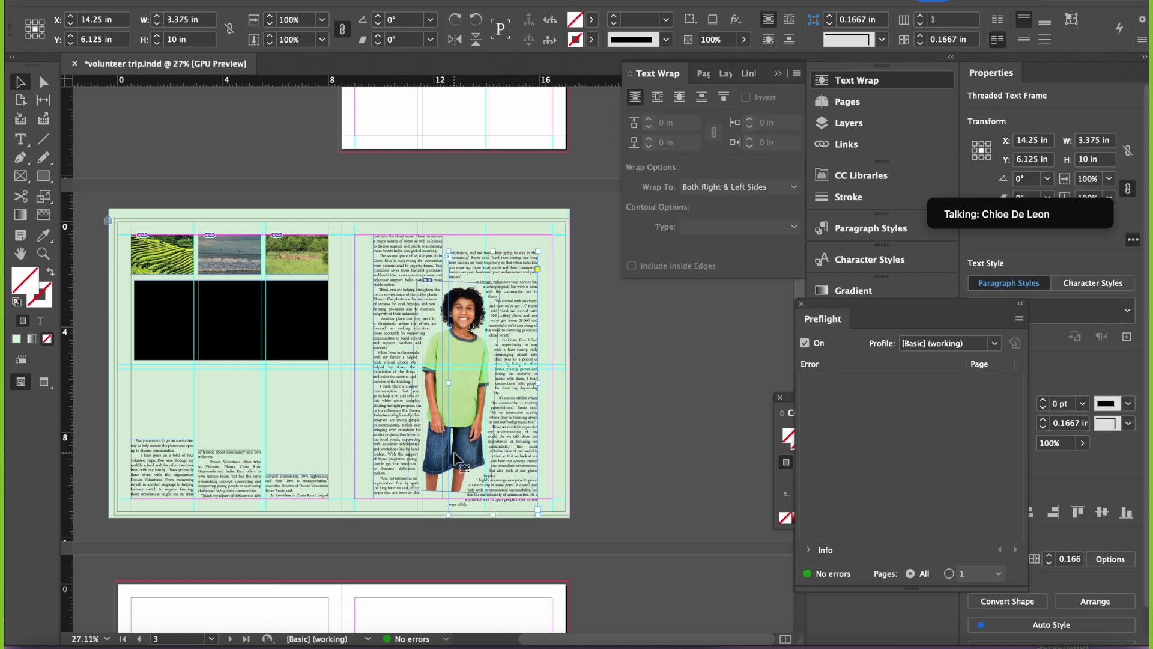
left_click_drag(519, 418, 522, 403)
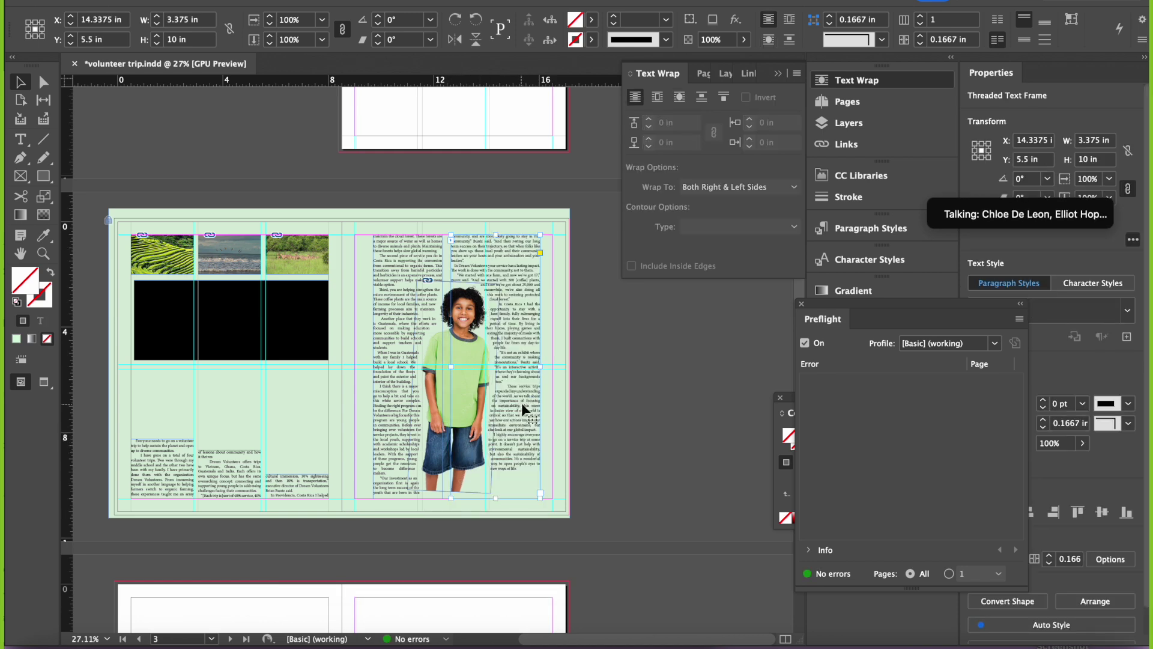
- Move the cutout person slightly down to about X 12.75 in, Y 6.46 in, with the feet near the bottom margin
left_click(447, 468)
left_click_drag(448, 468, 447, 476)
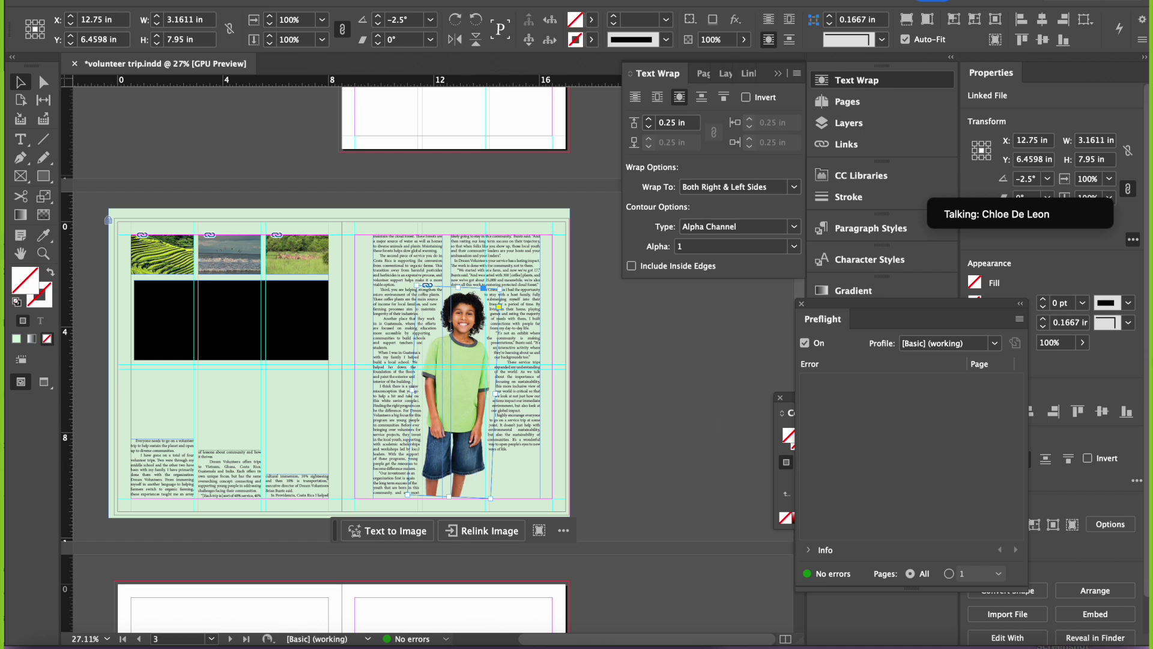
mouse_move(985, 192)
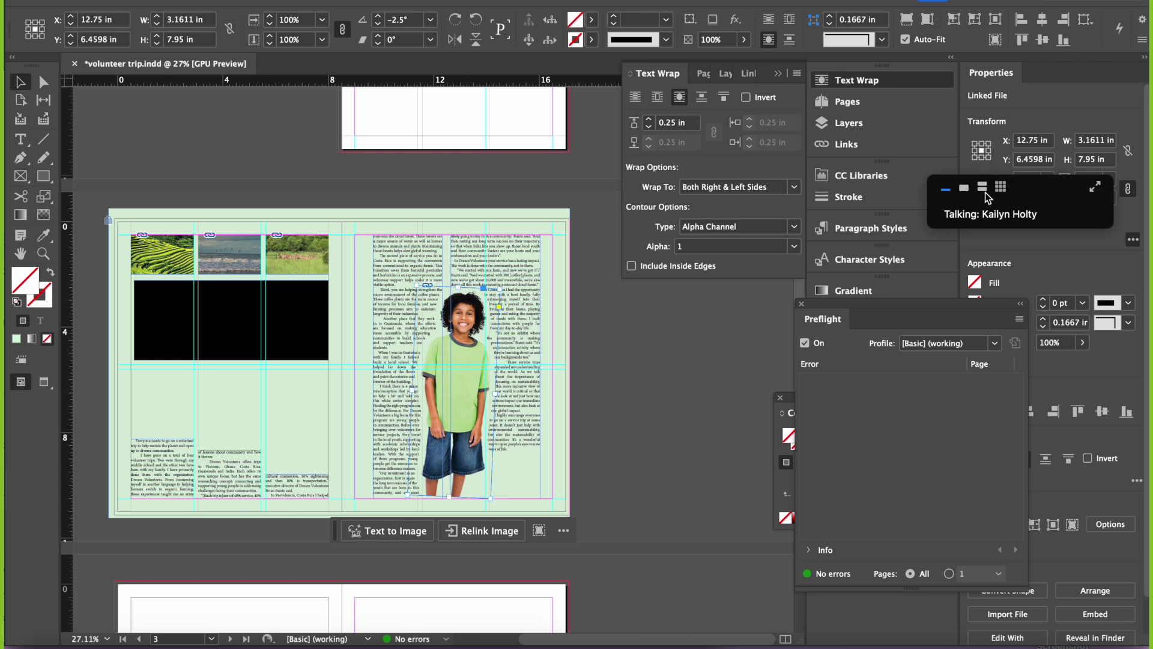